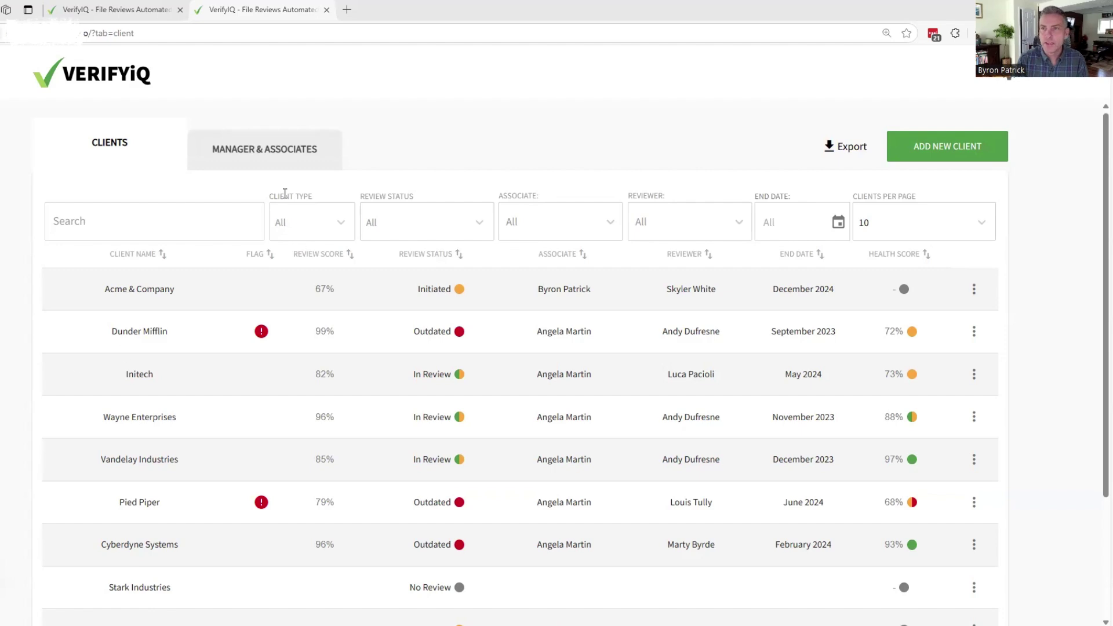
Step: Open the invitation form for a new manager or associate and examine the available user types and client choices
click(281, 152)
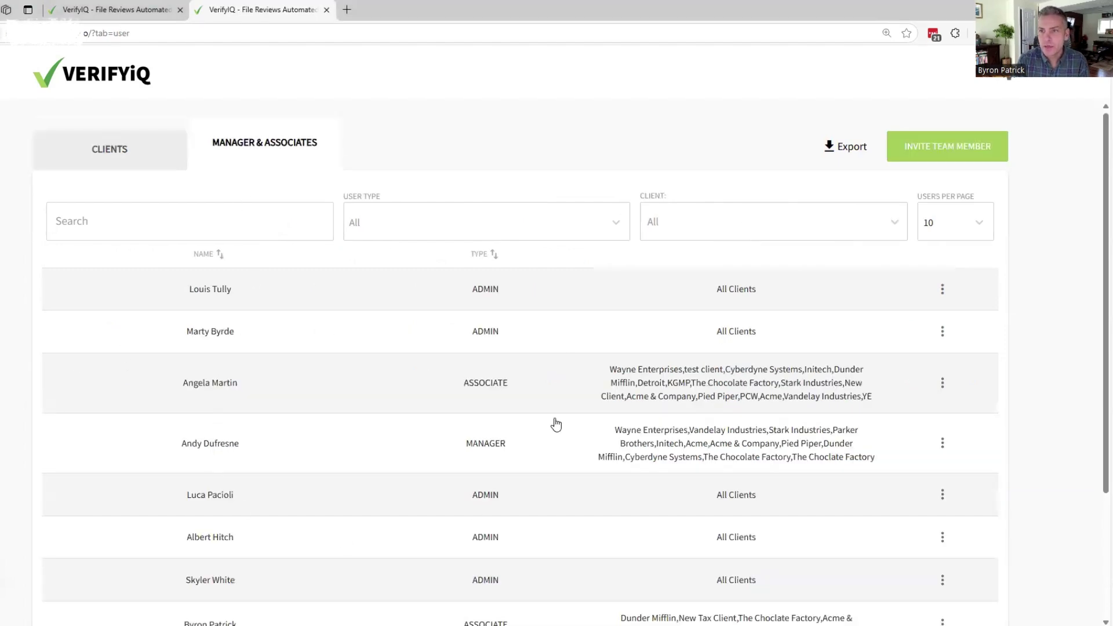
click(949, 149)
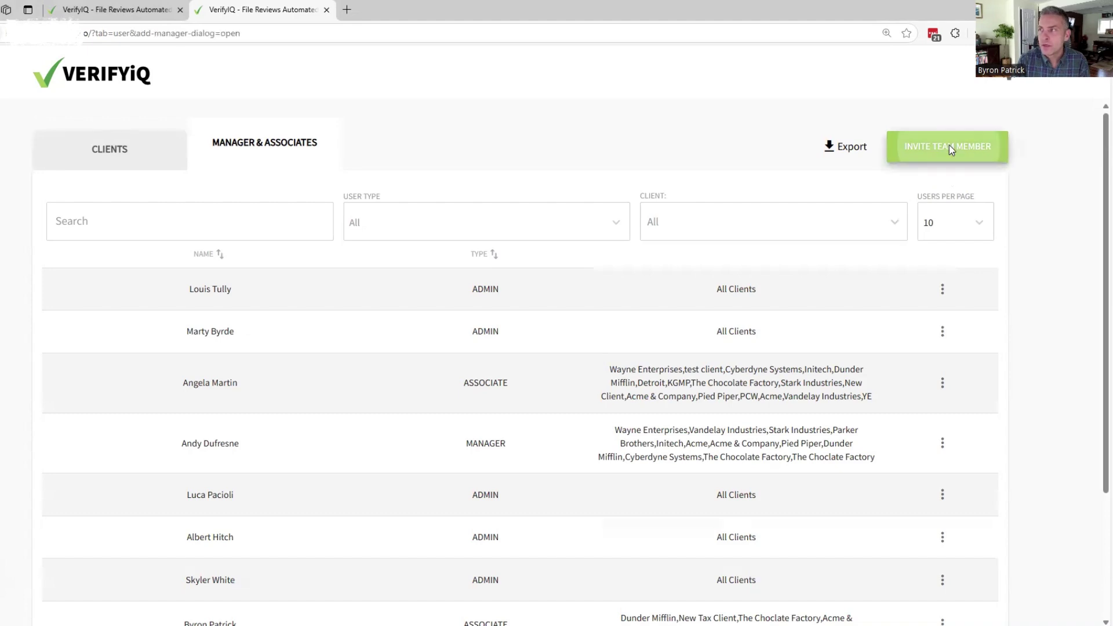
click(600, 376)
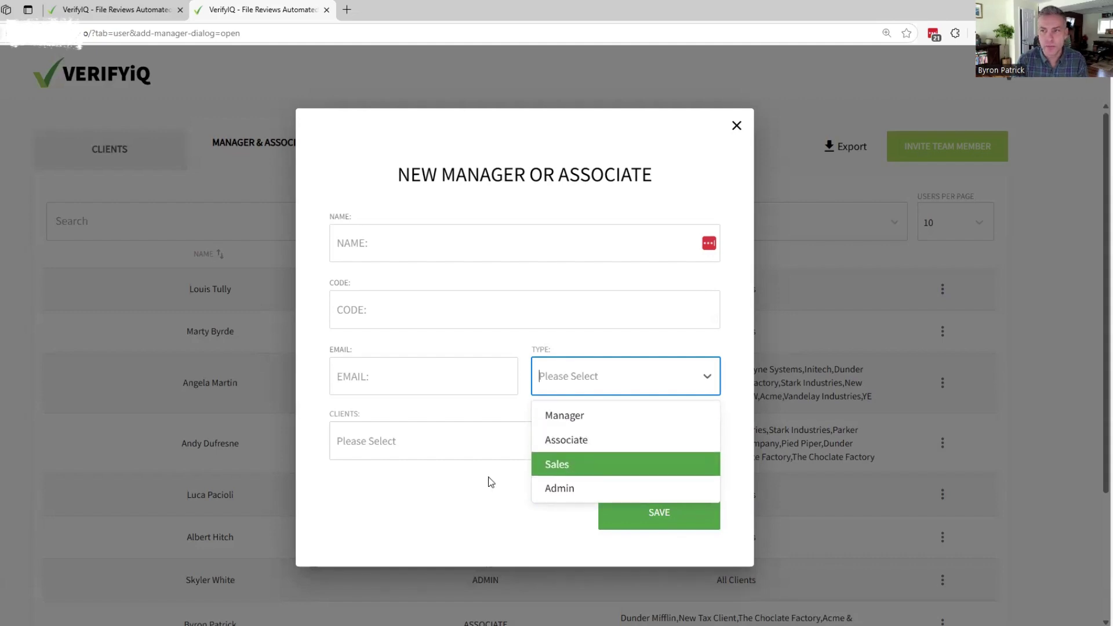
click(425, 443)
click(425, 443)
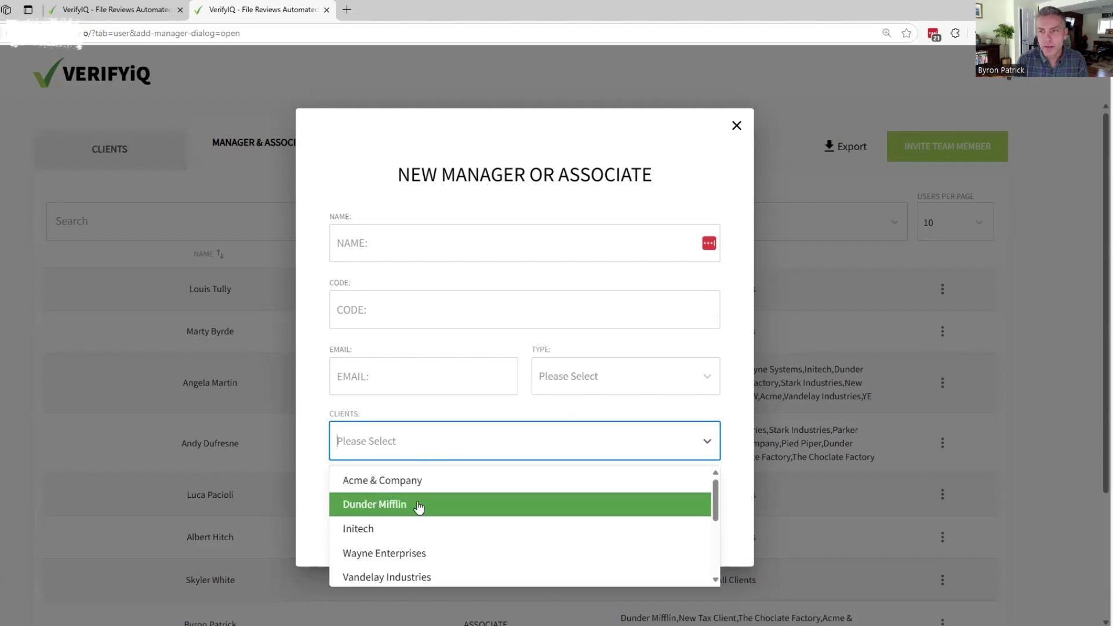
click(624, 374)
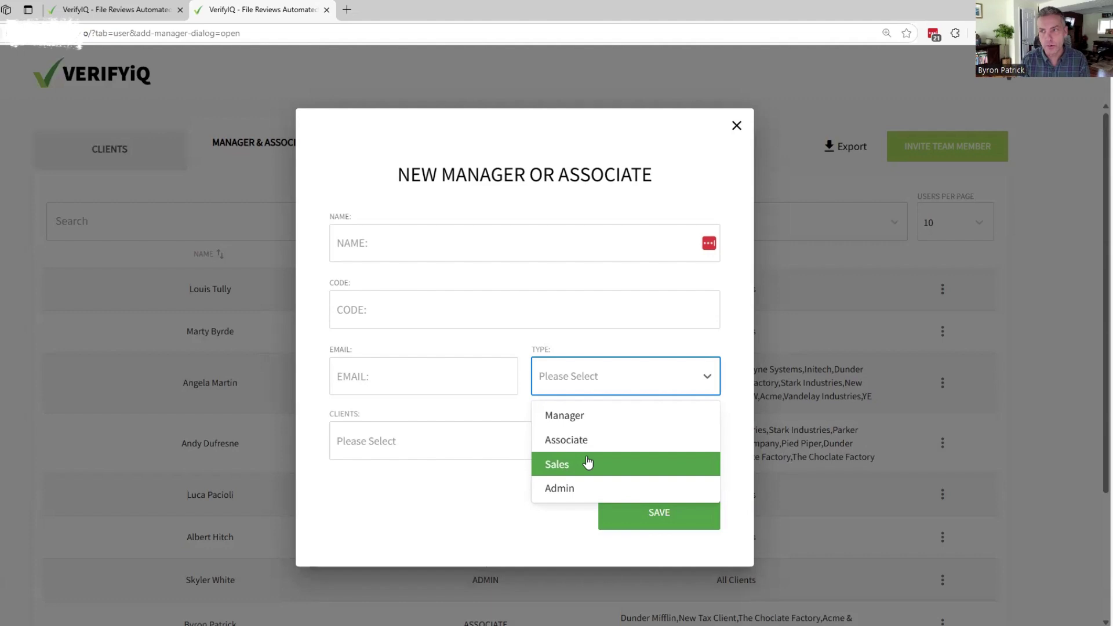
click(478, 478)
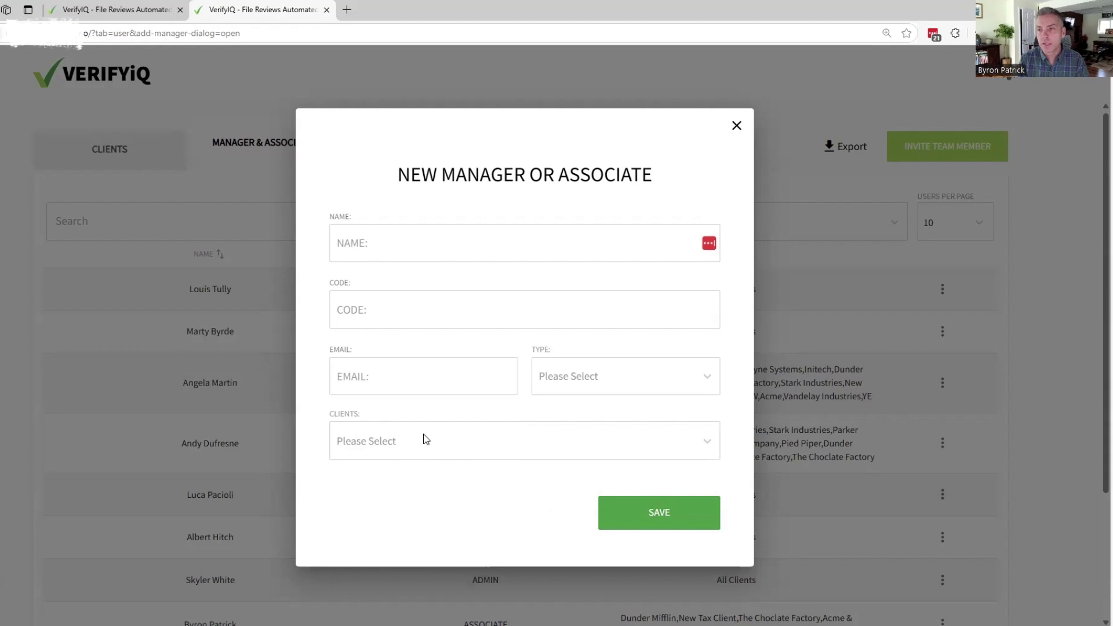
click(440, 446)
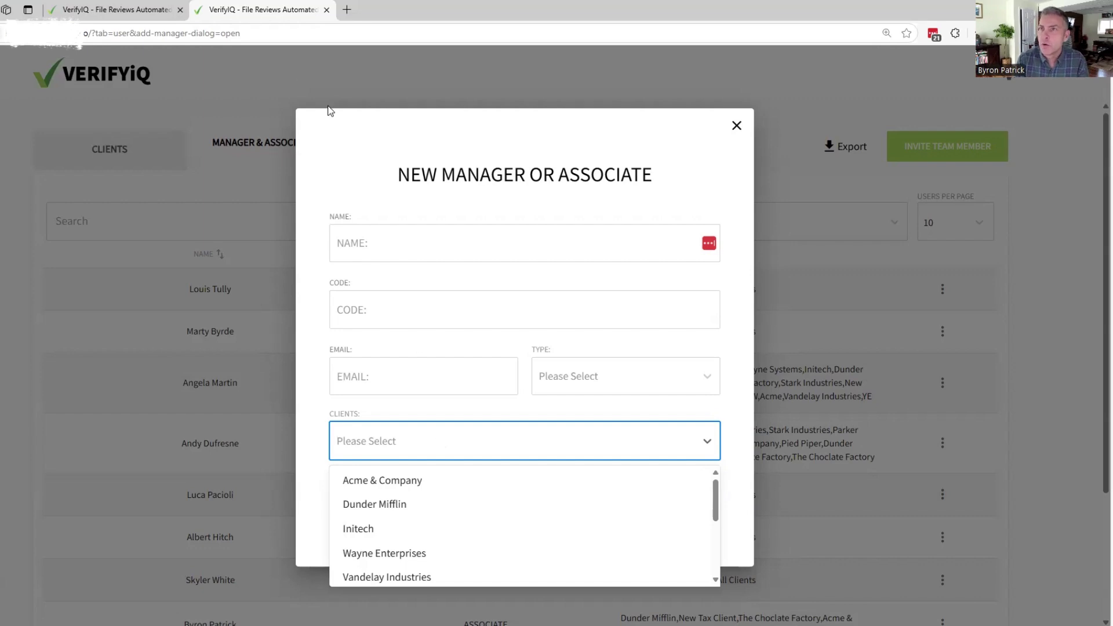
Step: In the other open VERIFYiQ account, start a new team member invitation and set the user type to Team Member
click(128, 14)
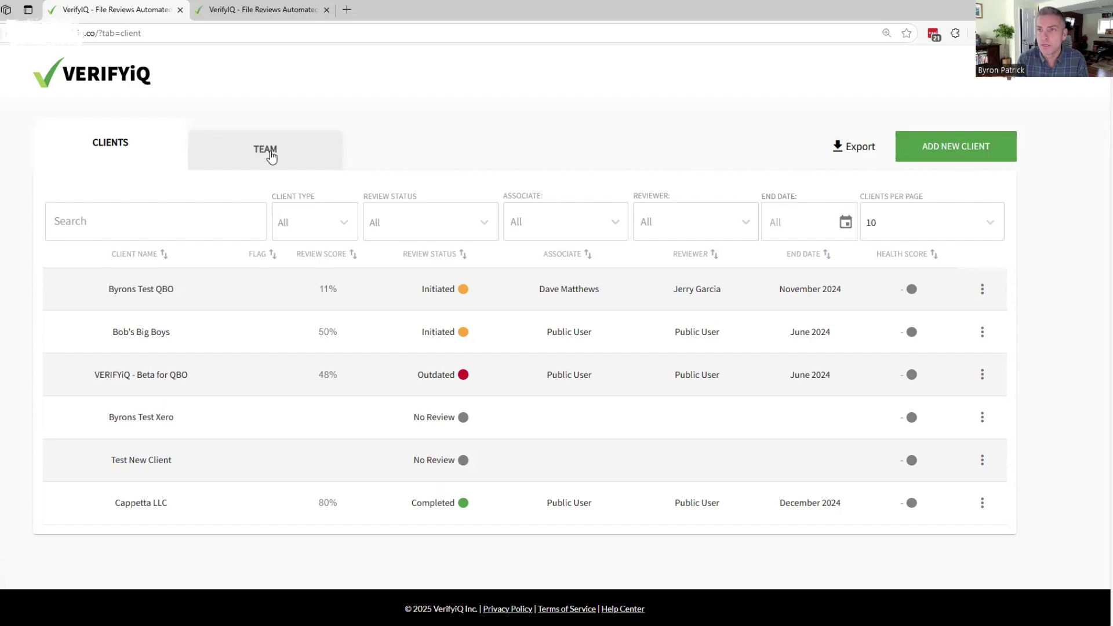
click(271, 156)
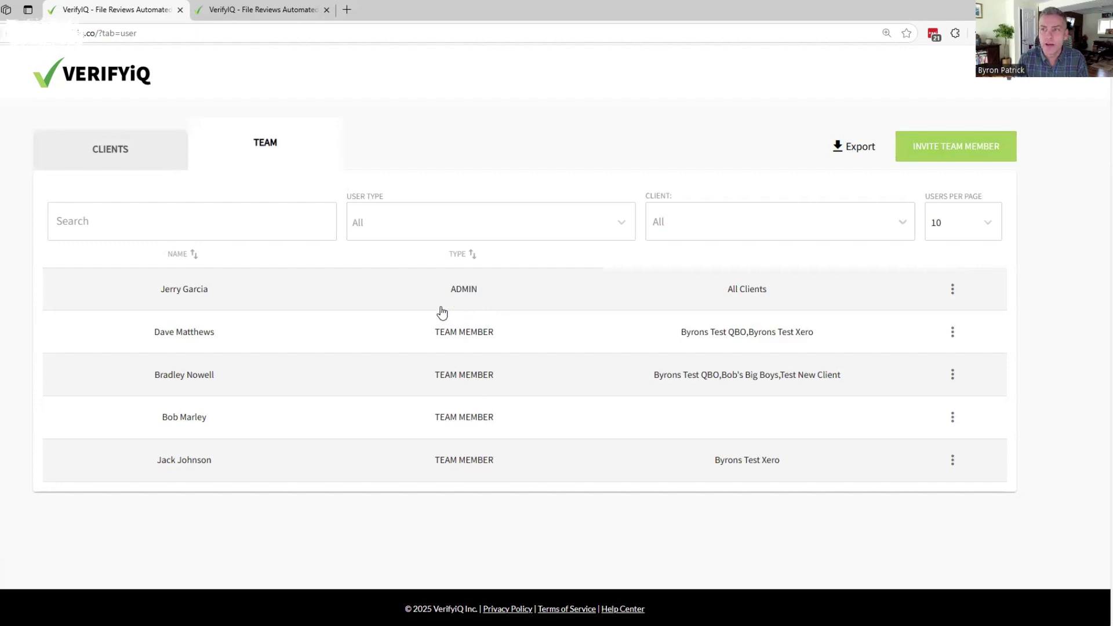
click(957, 148)
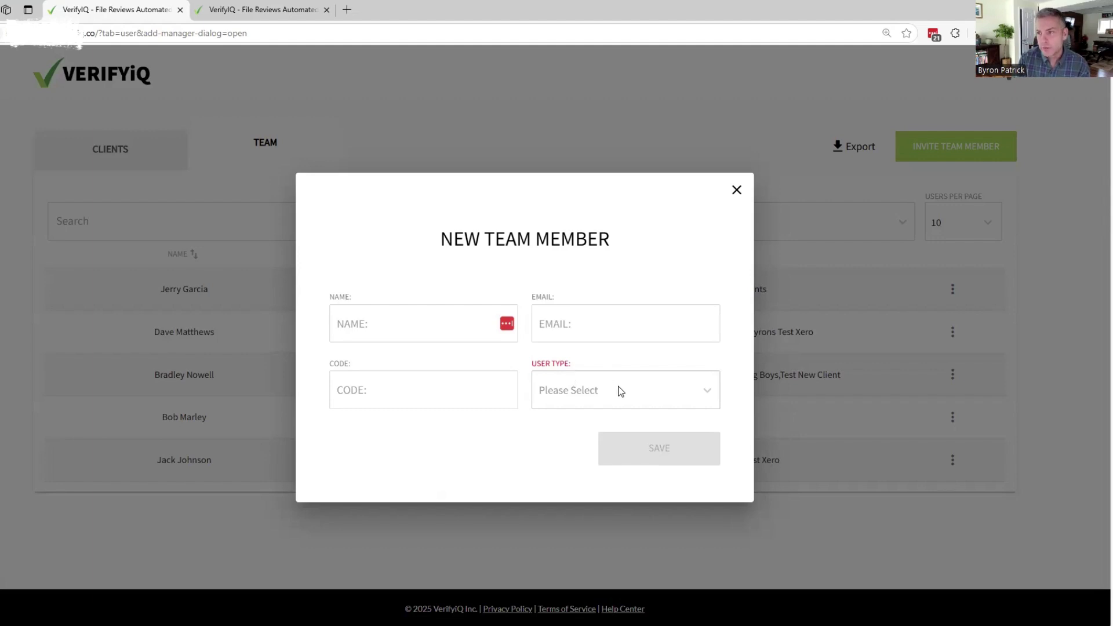
click(602, 389)
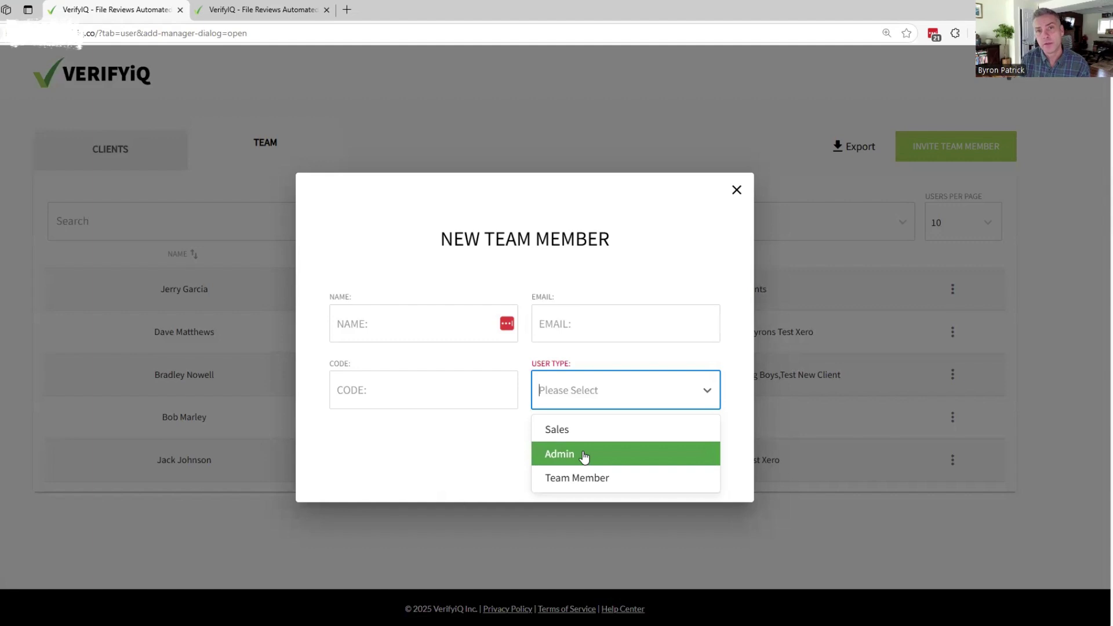
click(606, 478)
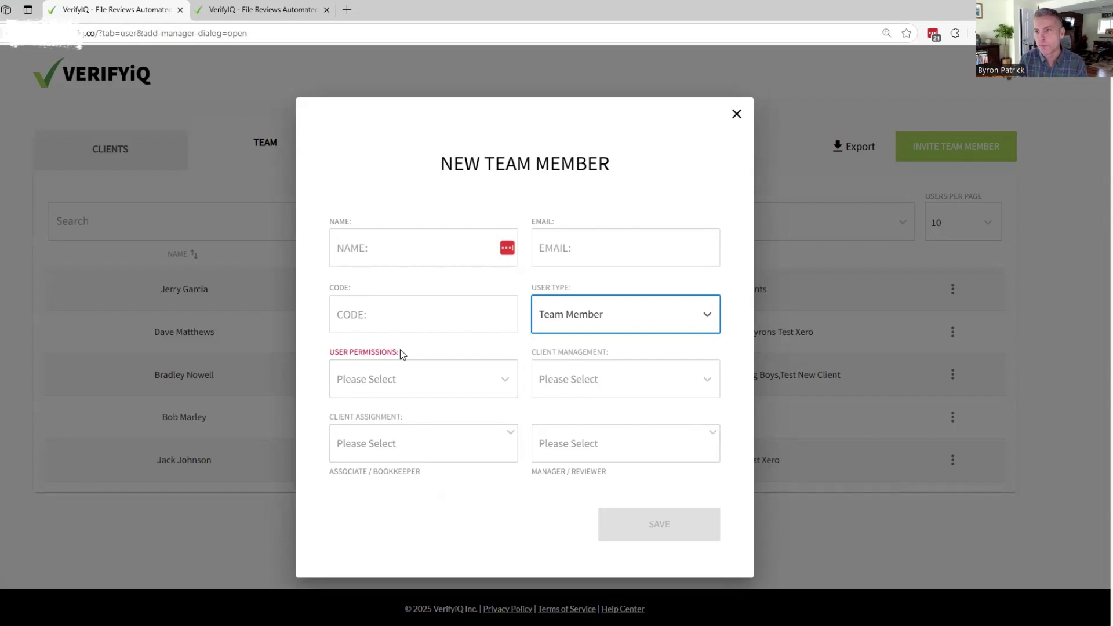
Step: Set the user permissions to Client Management and User Assignment, with client management limited to Assigned Clients
click(416, 375)
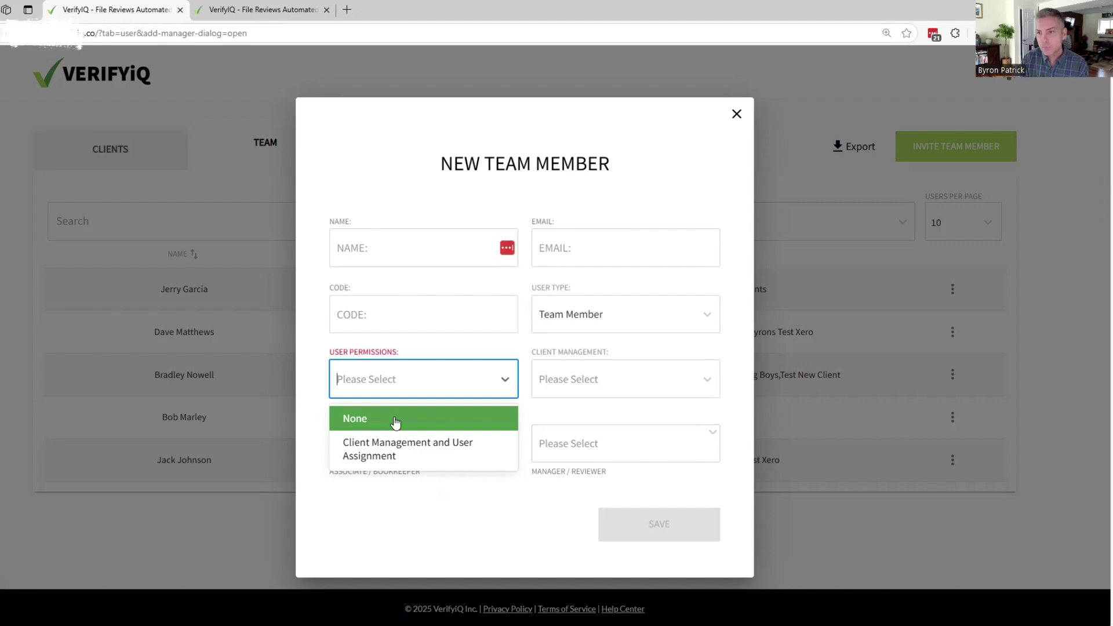
click(420, 452)
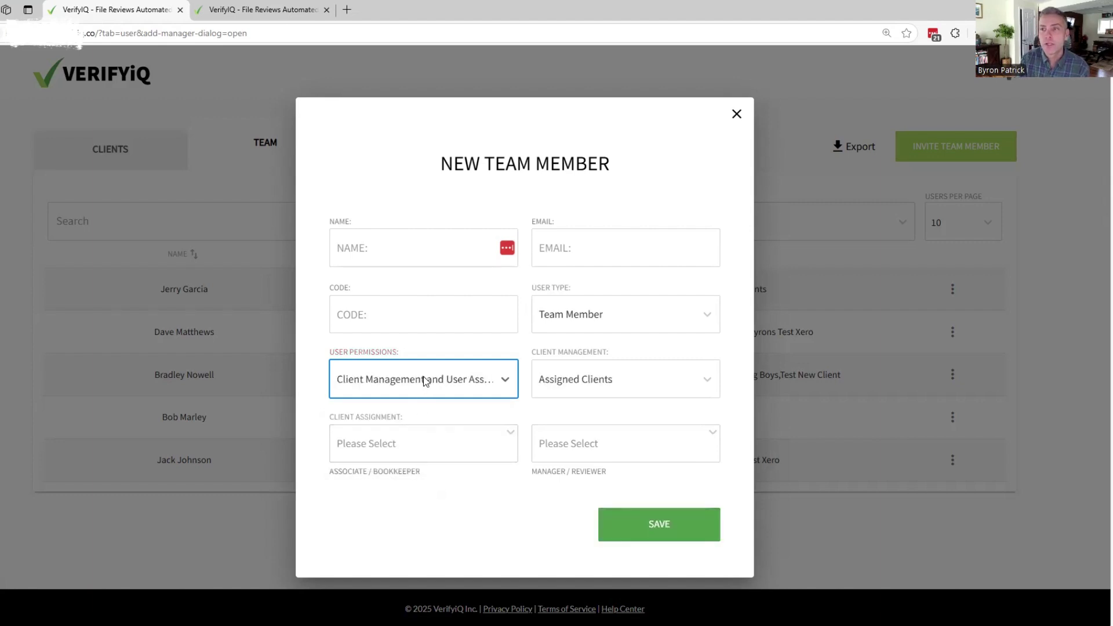
click(638, 380)
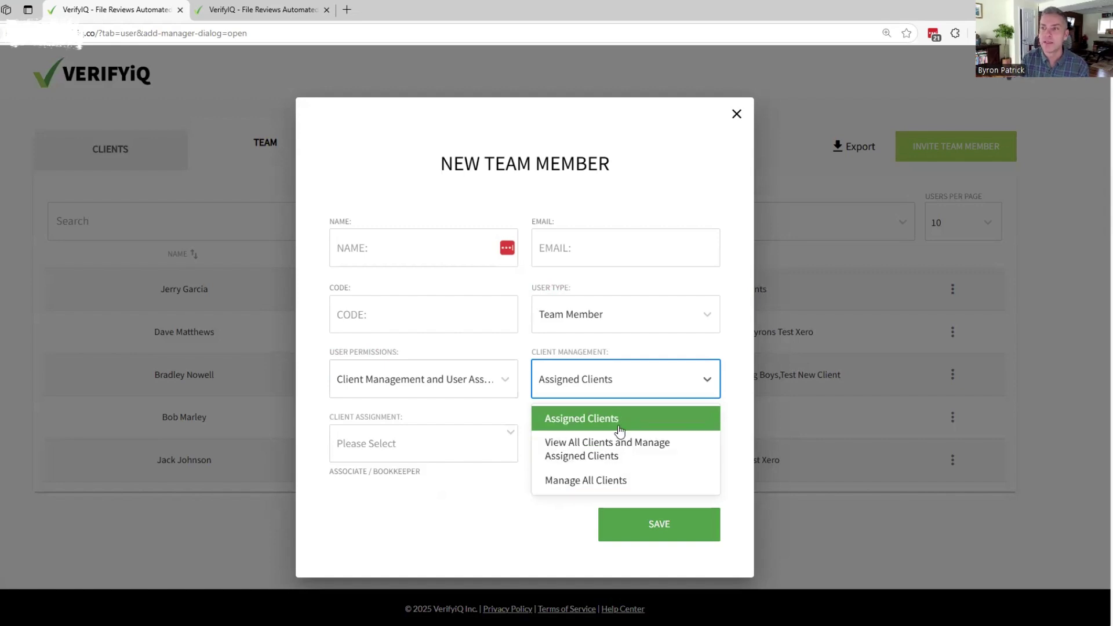
click(590, 423)
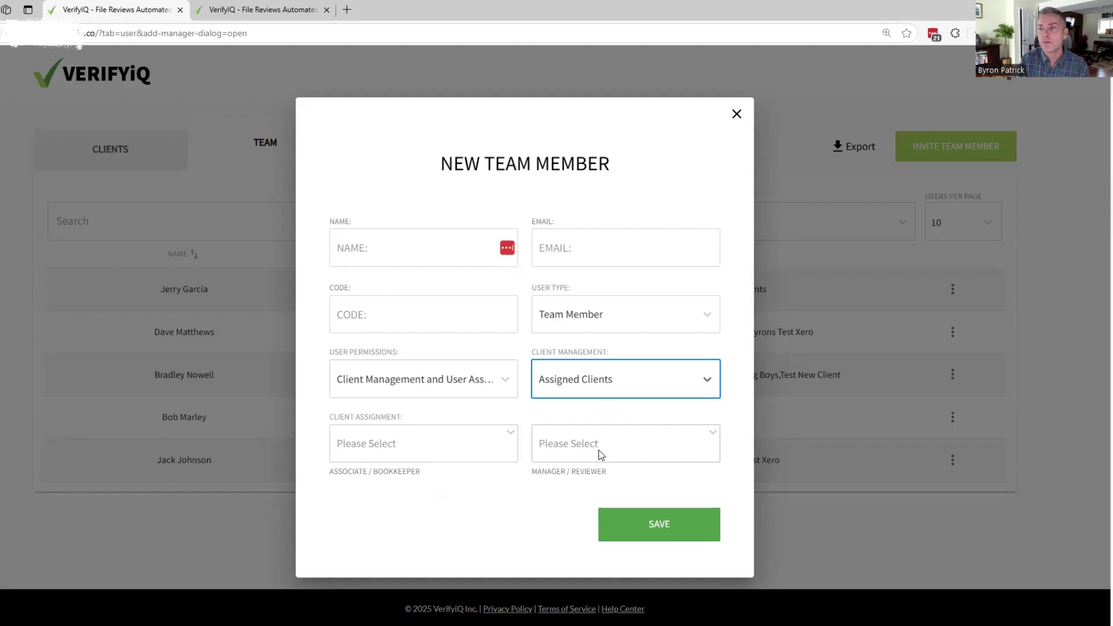
Step: Try assigning the QBO test client as associate/bookkeeper and the Xero test client as manager/reviewer, and clear both assignments
drag(336, 474, 422, 474)
drag(547, 473, 598, 472)
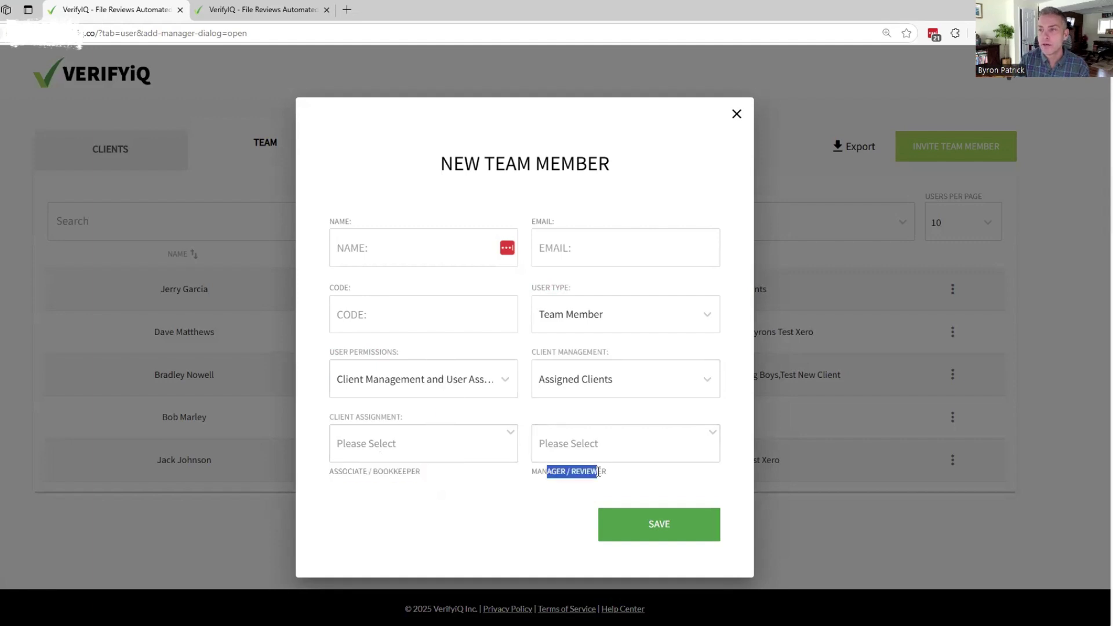
click(475, 438)
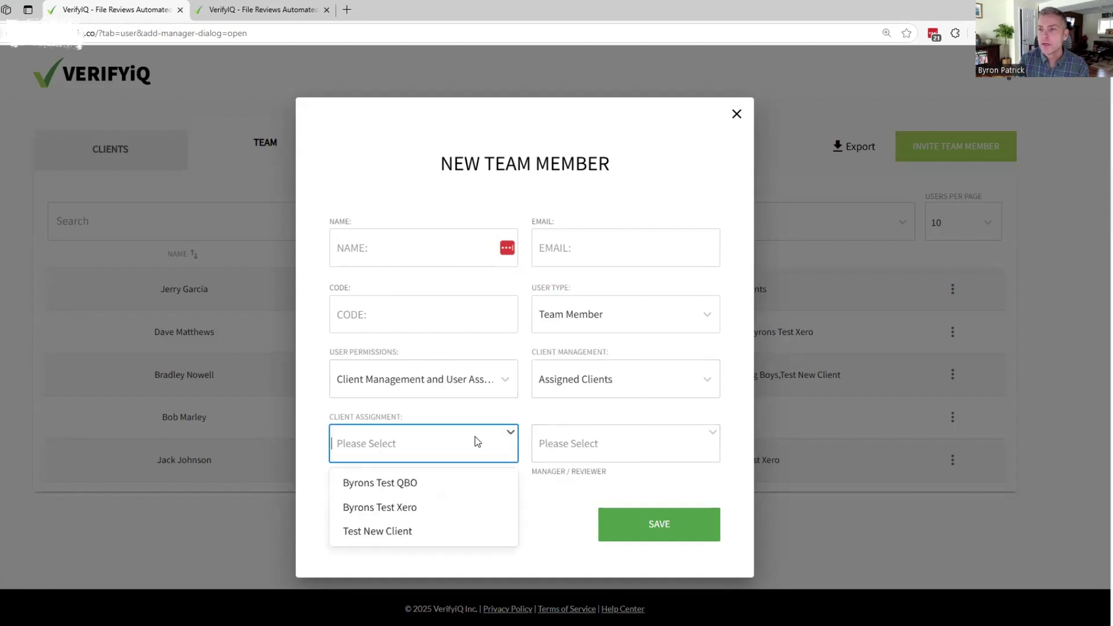
click(394, 484)
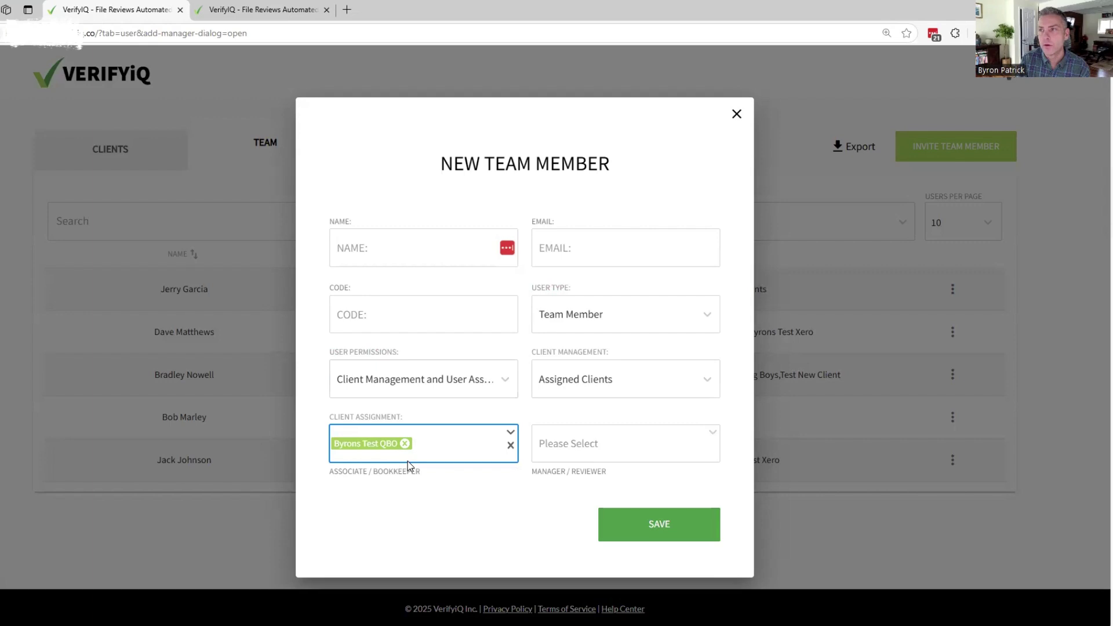
click(582, 450)
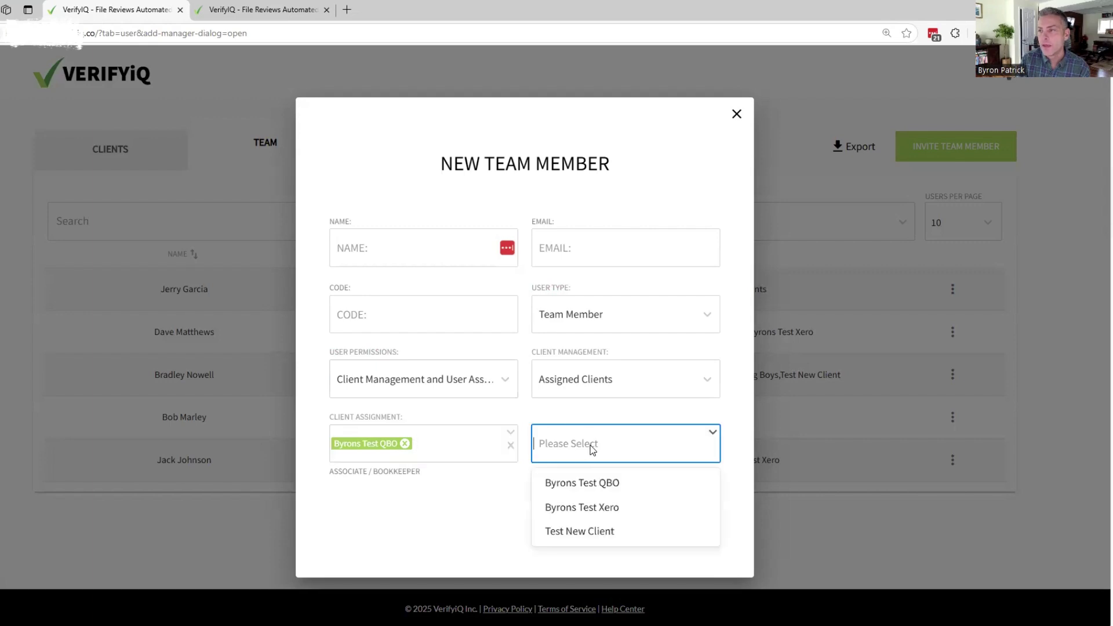
click(616, 515)
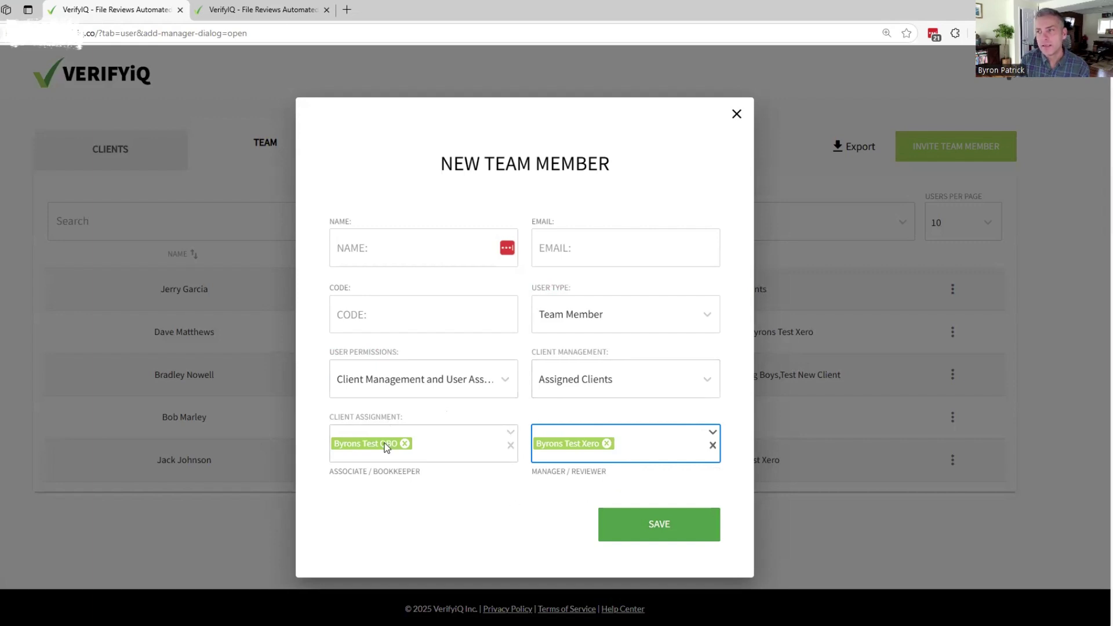
click(713, 445)
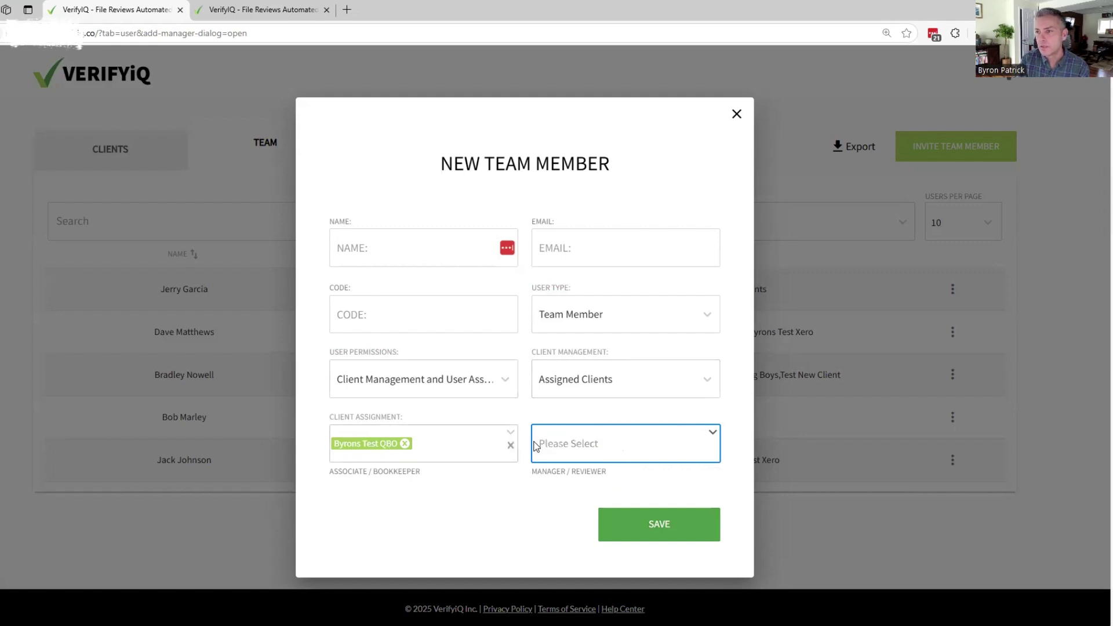
click(510, 445)
Step: Try setting user permissions to None and assigning All Clients for both the associate/bookkeeper and manager/reviewer roles
click(606, 389)
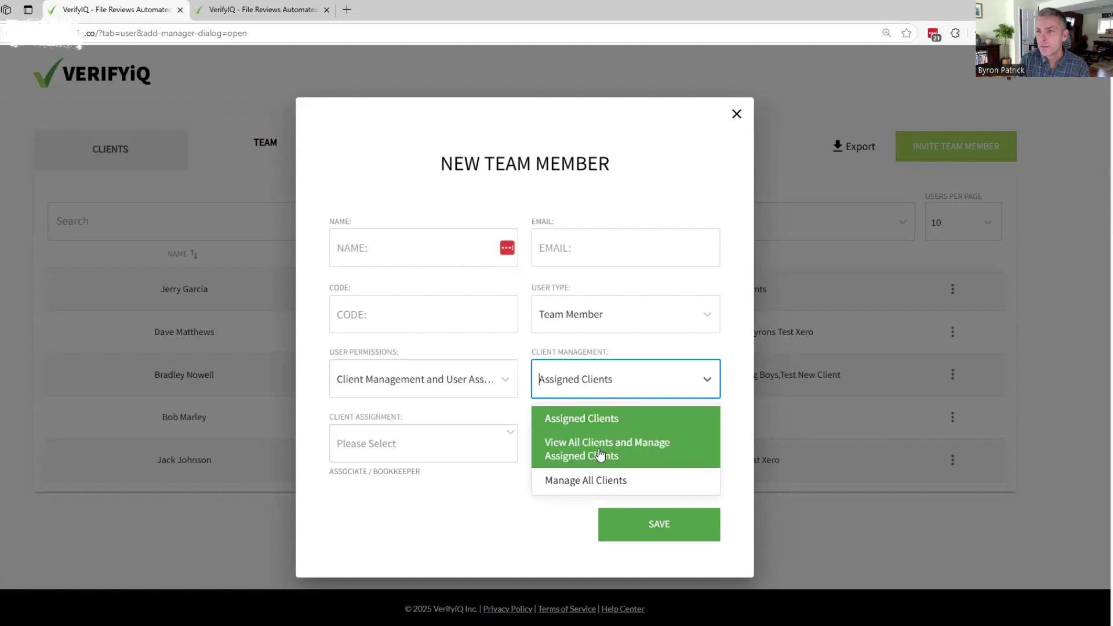
click(492, 379)
click(400, 419)
click(457, 443)
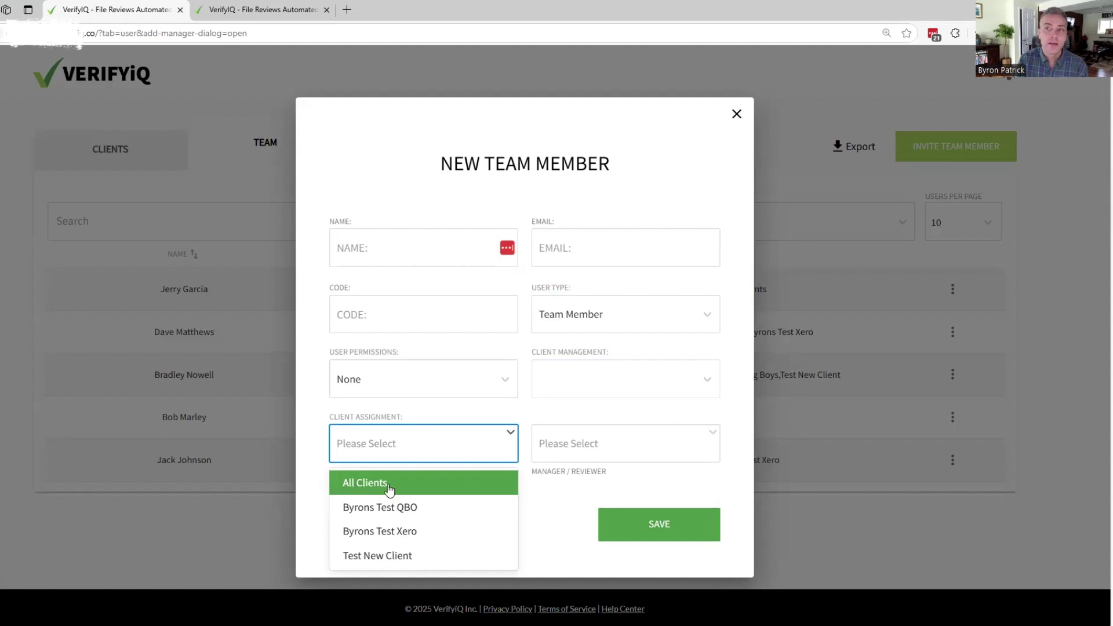
click(390, 485)
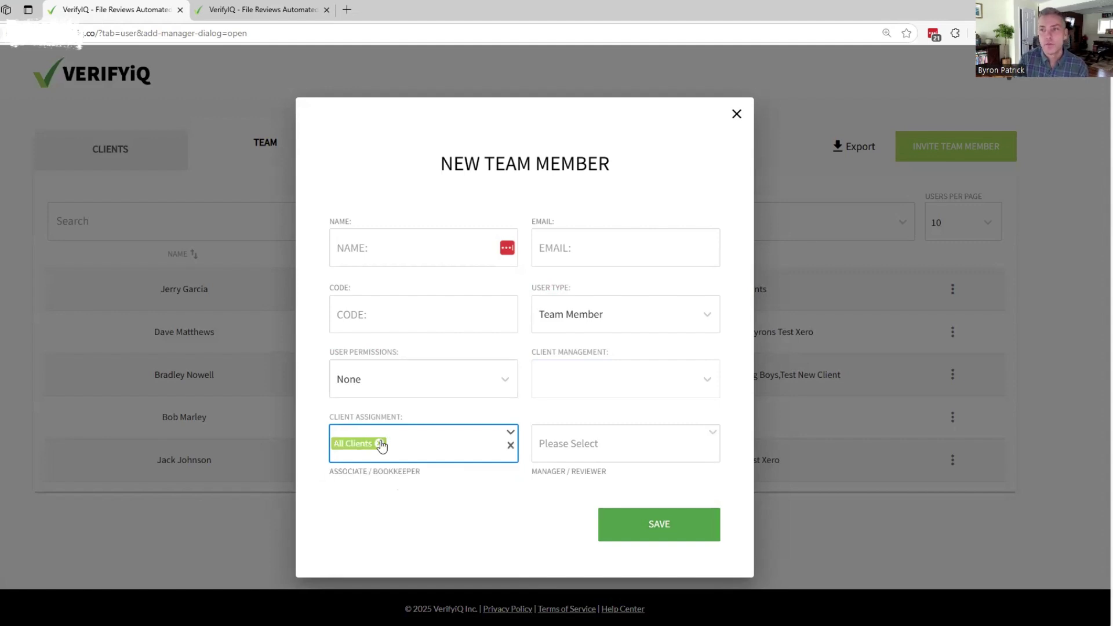
click(573, 441)
click(565, 484)
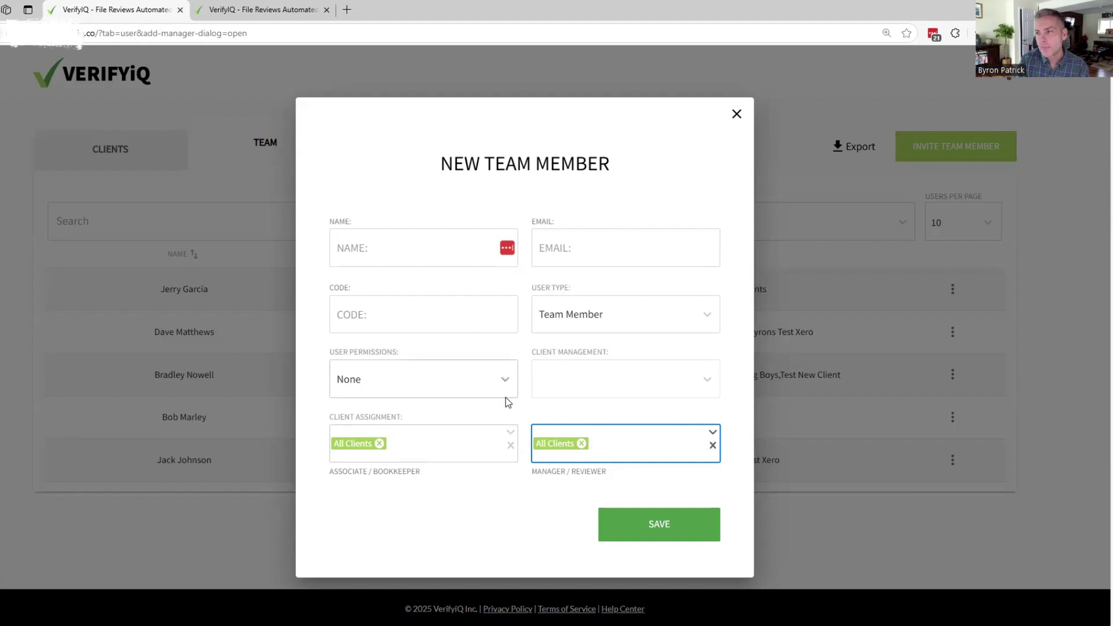
Step: Clear the All Clients assignment, restore Client Management and User Assignment permissions, and check the client choices offered under Assigned Clients
click(379, 443)
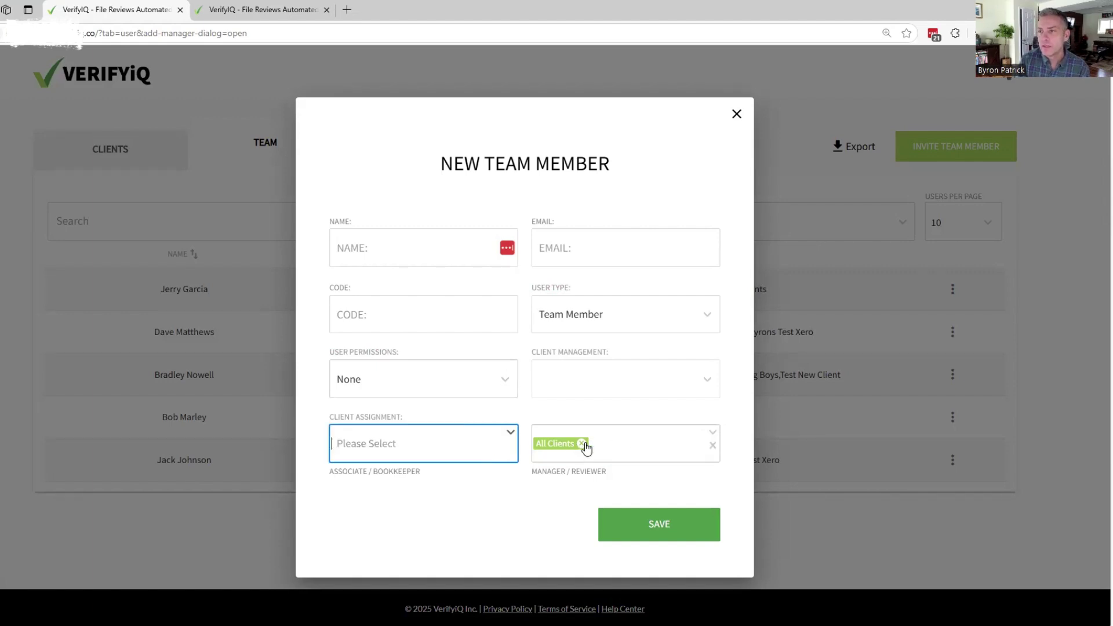
click(493, 381)
click(371, 444)
click(573, 382)
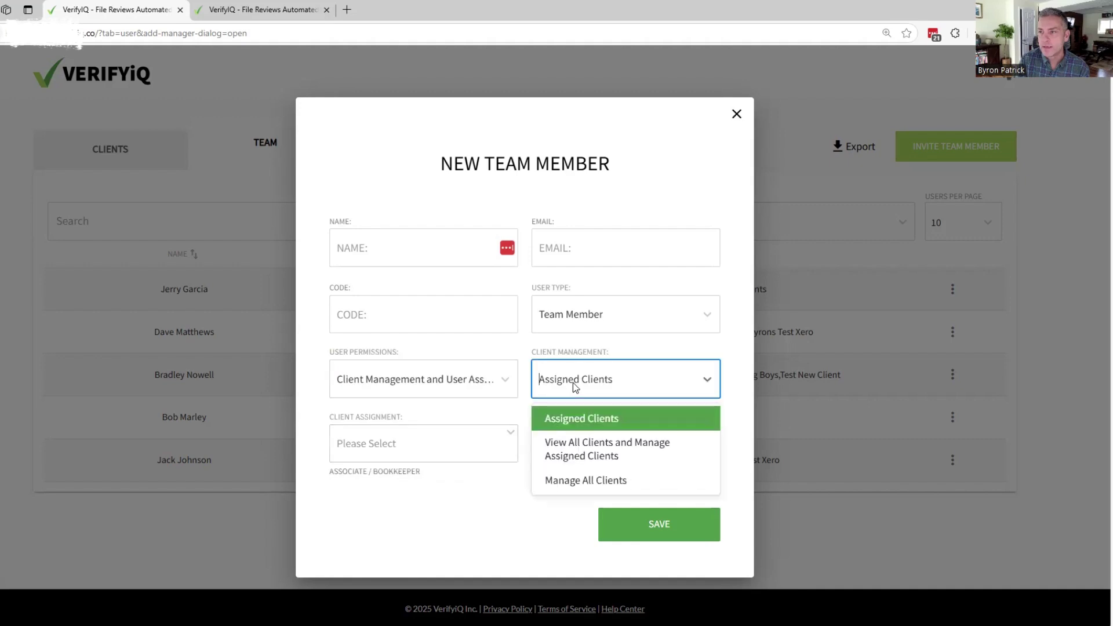
click(573, 384)
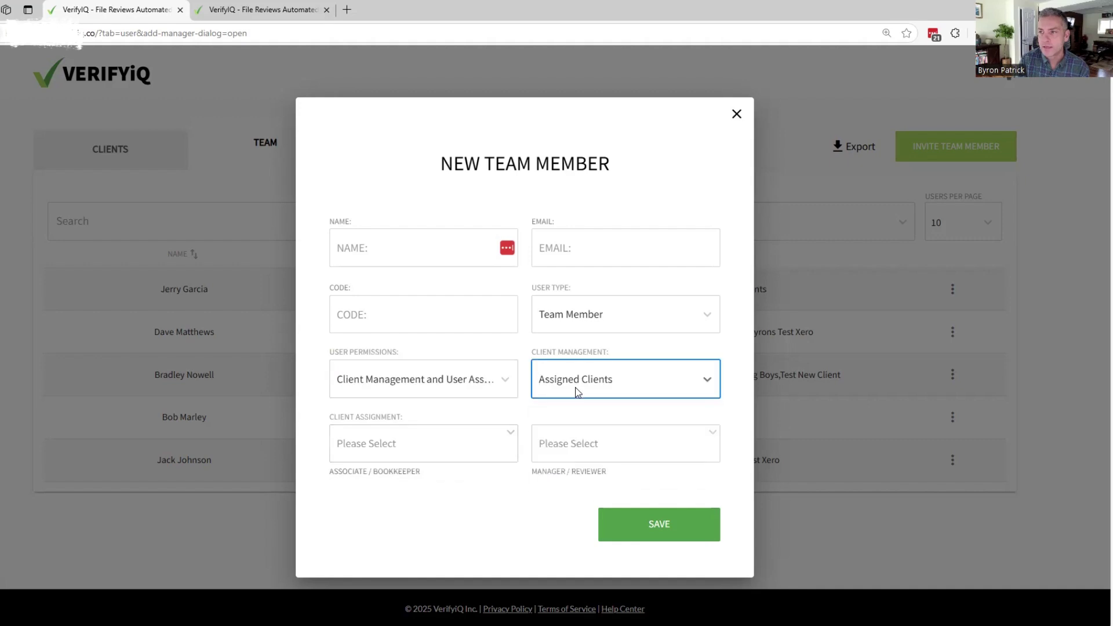
click(462, 448)
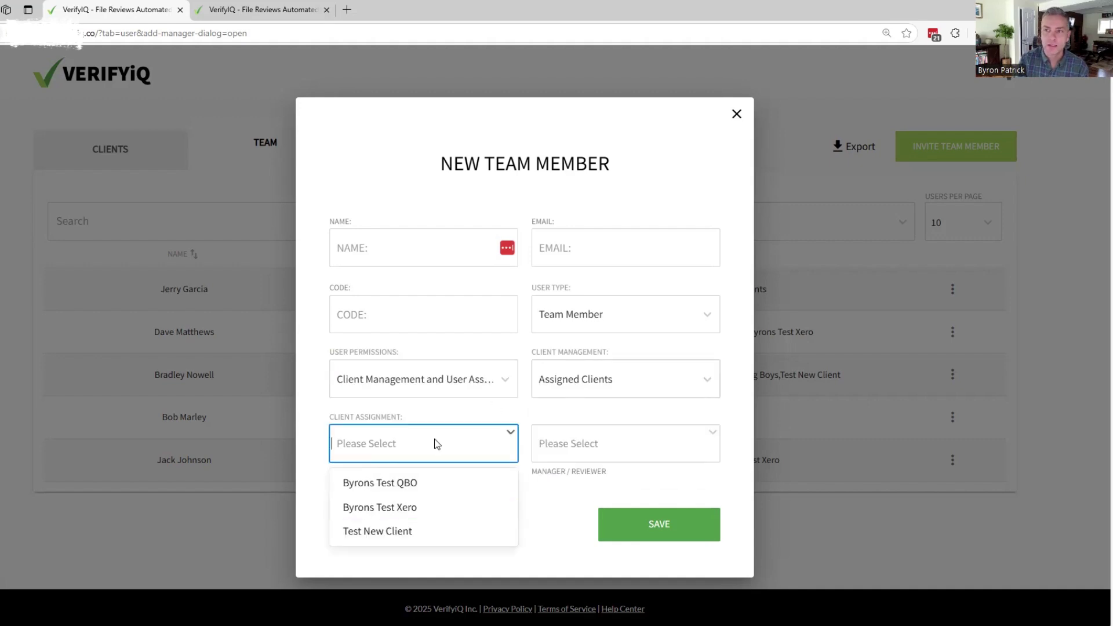
click(502, 412)
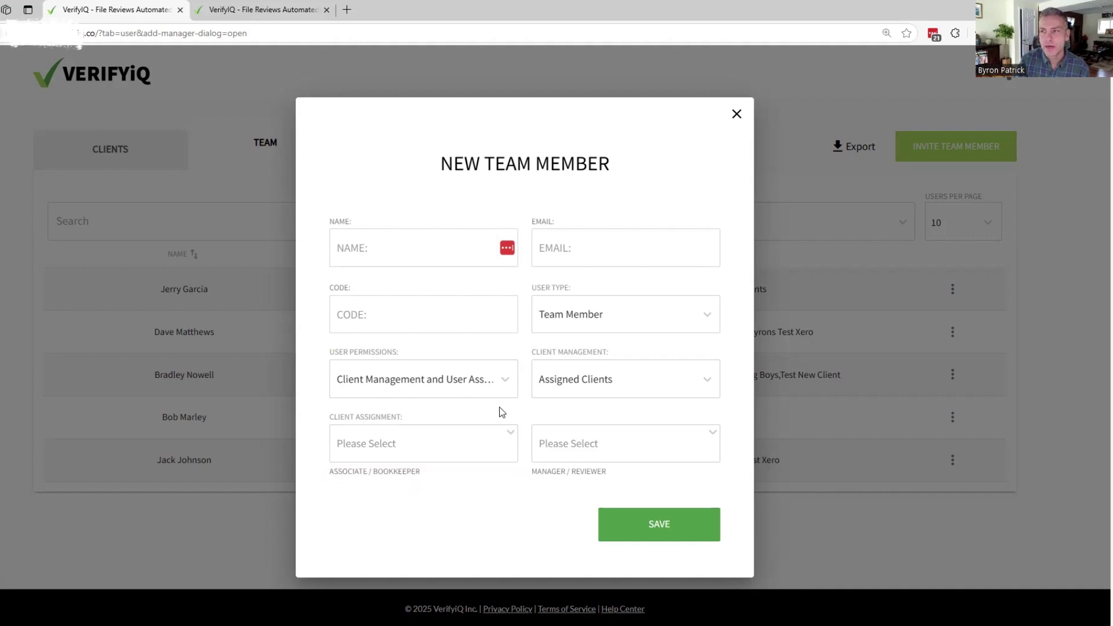
Step: Set client management to Manage All Clients and check the associate/bookkeeper client assignment choices
click(593, 386)
click(569, 482)
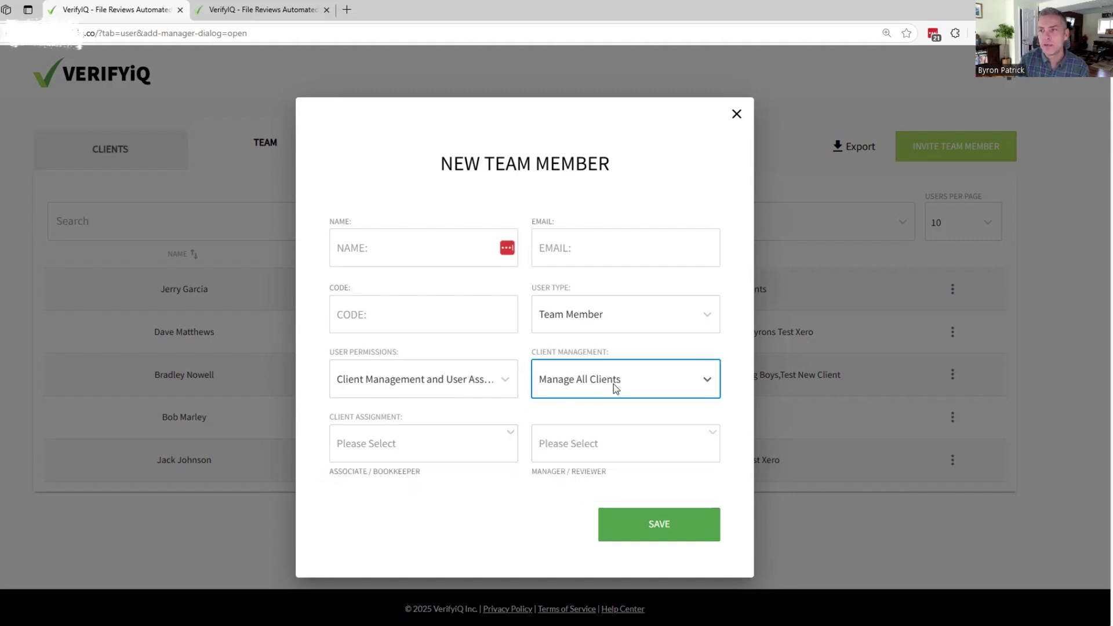
click(461, 449)
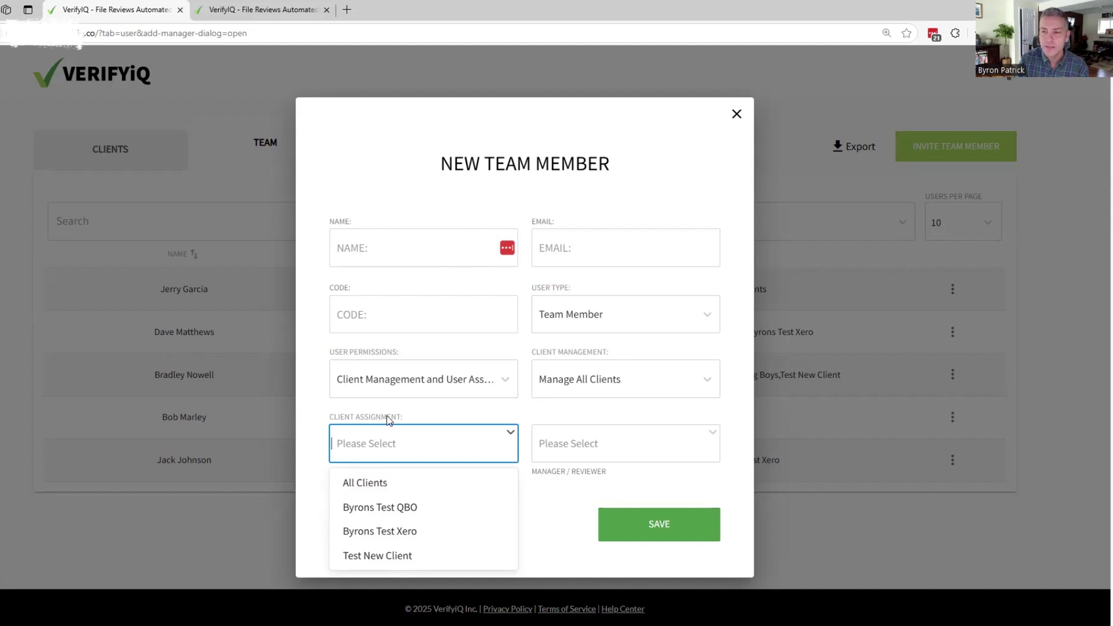
click(538, 411)
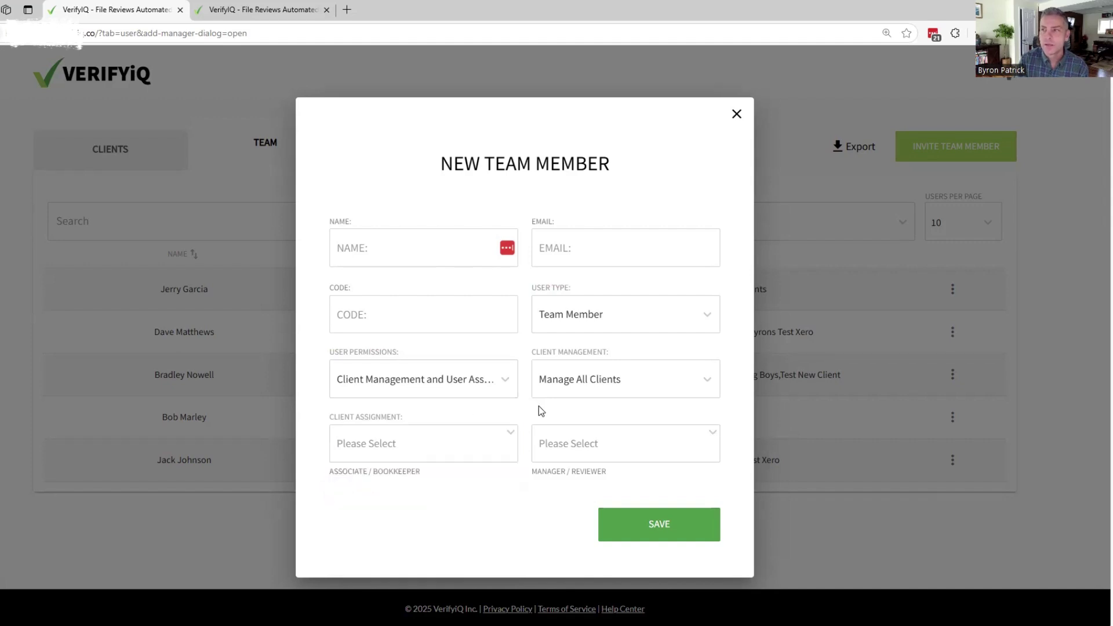
Step: Set client management to View All Clients and Manage Assigned Clients, and check the client choices offered for the associate/bookkeeper role
click(597, 386)
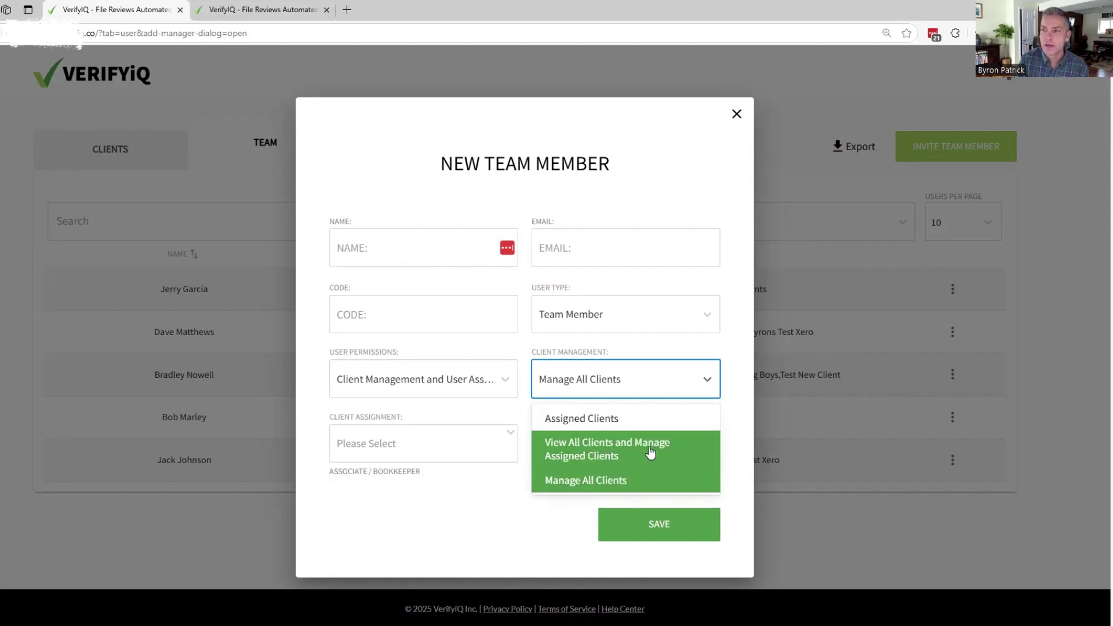
click(567, 457)
click(455, 455)
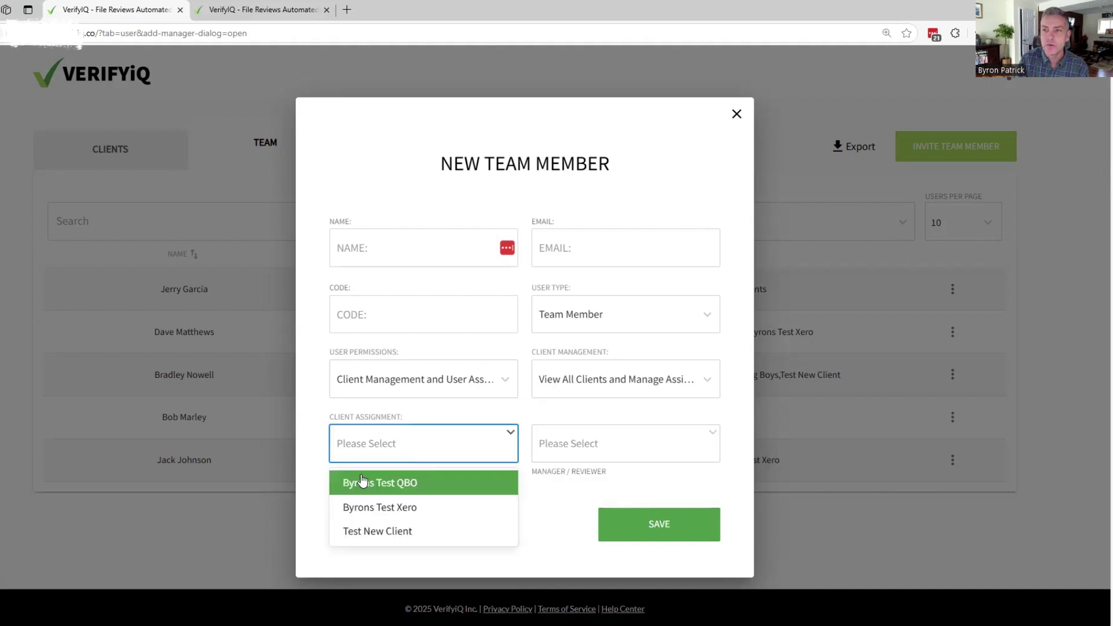
Step: Try Manage All Clients with All Clients assigned to both the associate/bookkeeper and manager/reviewer roles, and close the form without saving
click(571, 380)
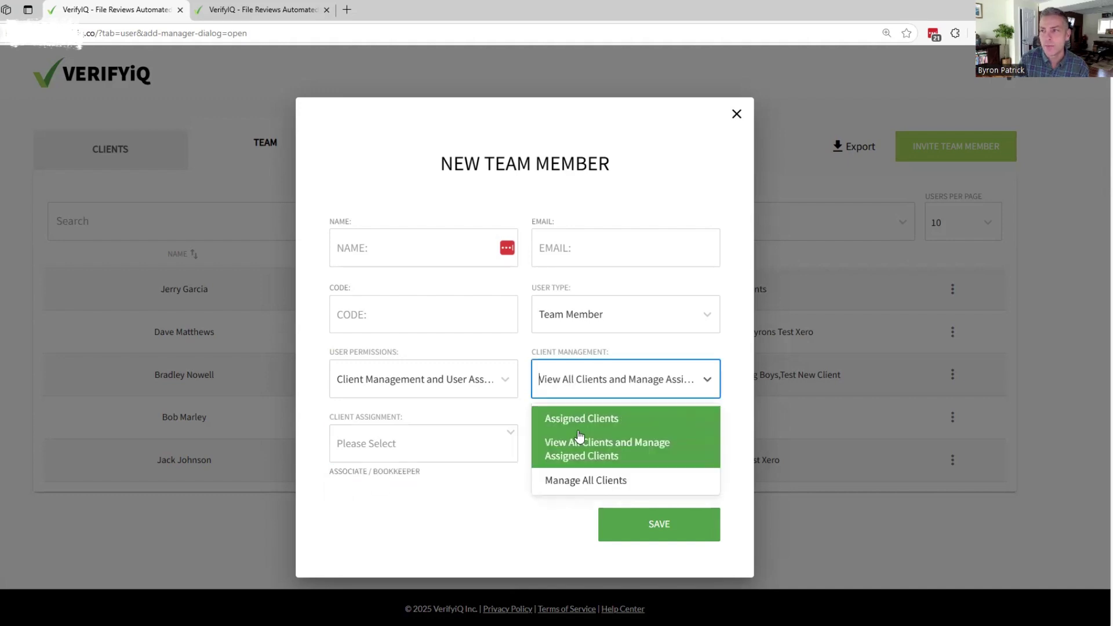
click(550, 482)
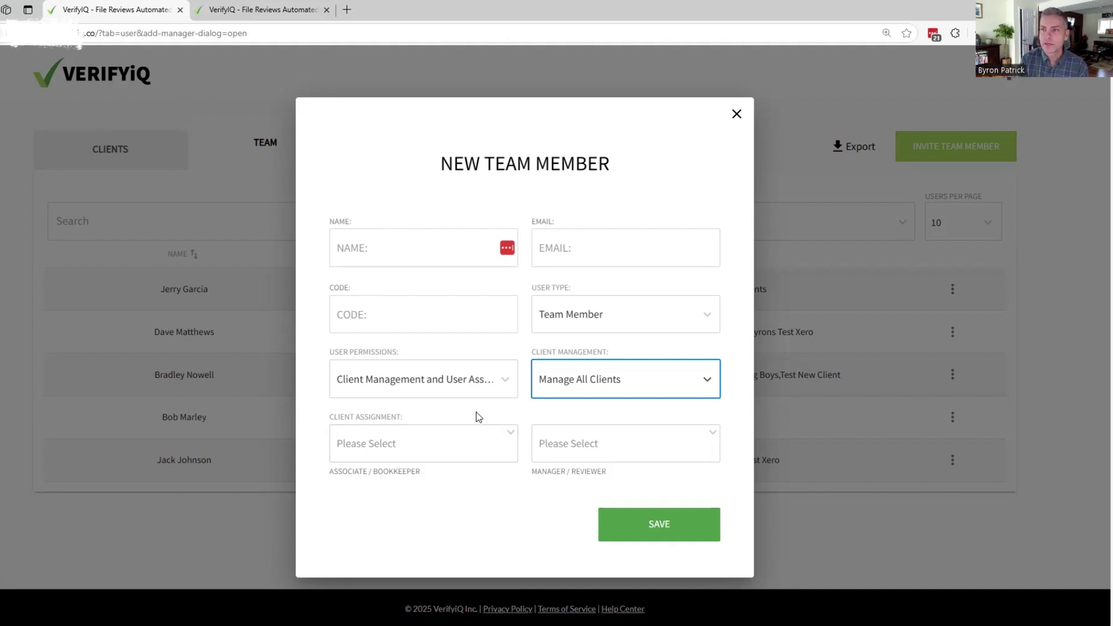
click(423, 439)
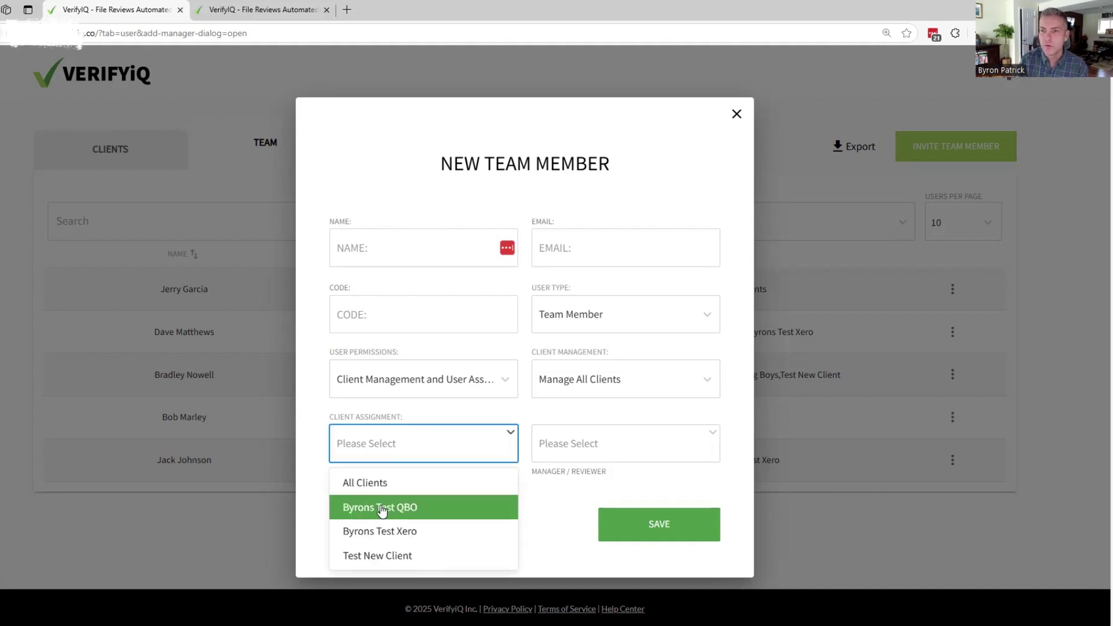
click(385, 485)
click(559, 446)
click(565, 484)
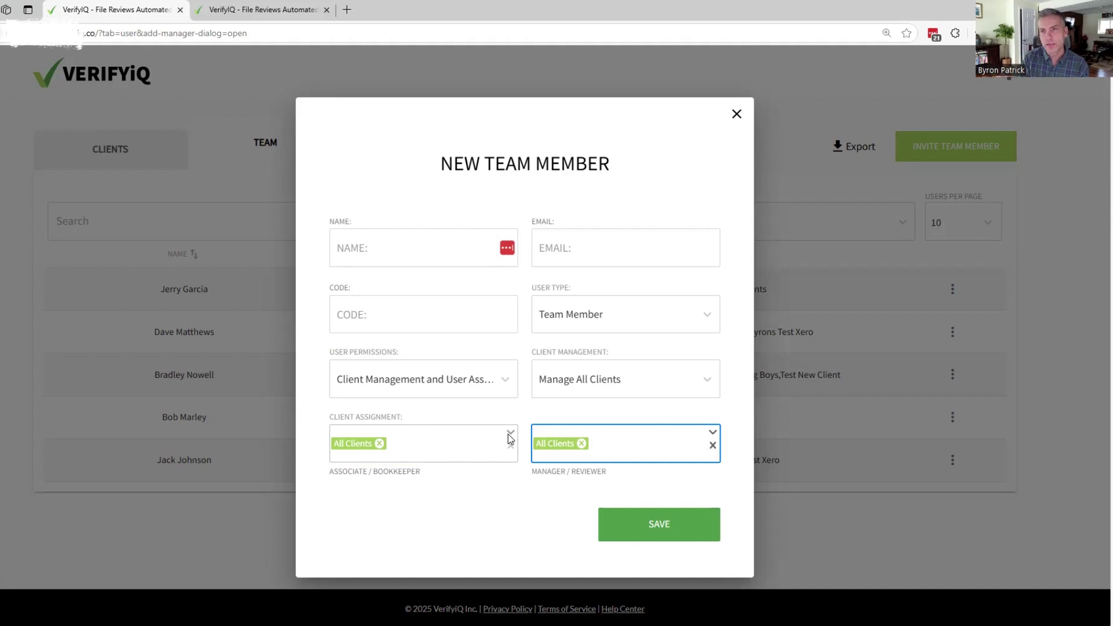
click(736, 113)
Step: In the old version, close the new manager or associate form and open the Acme & Company client's details to examine its users
click(264, 12)
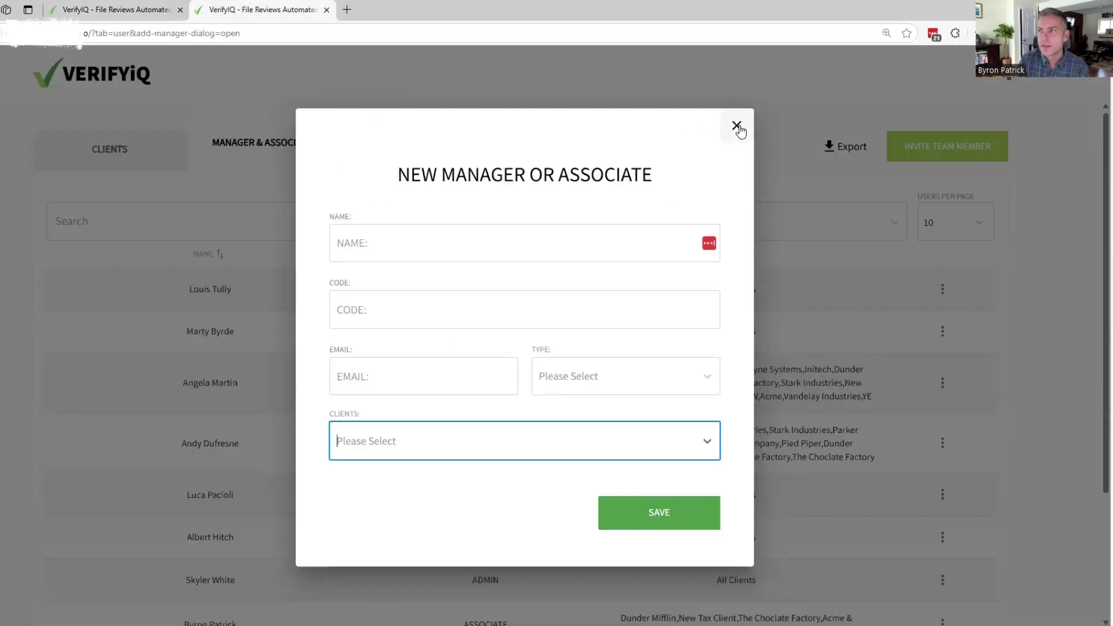
click(736, 127)
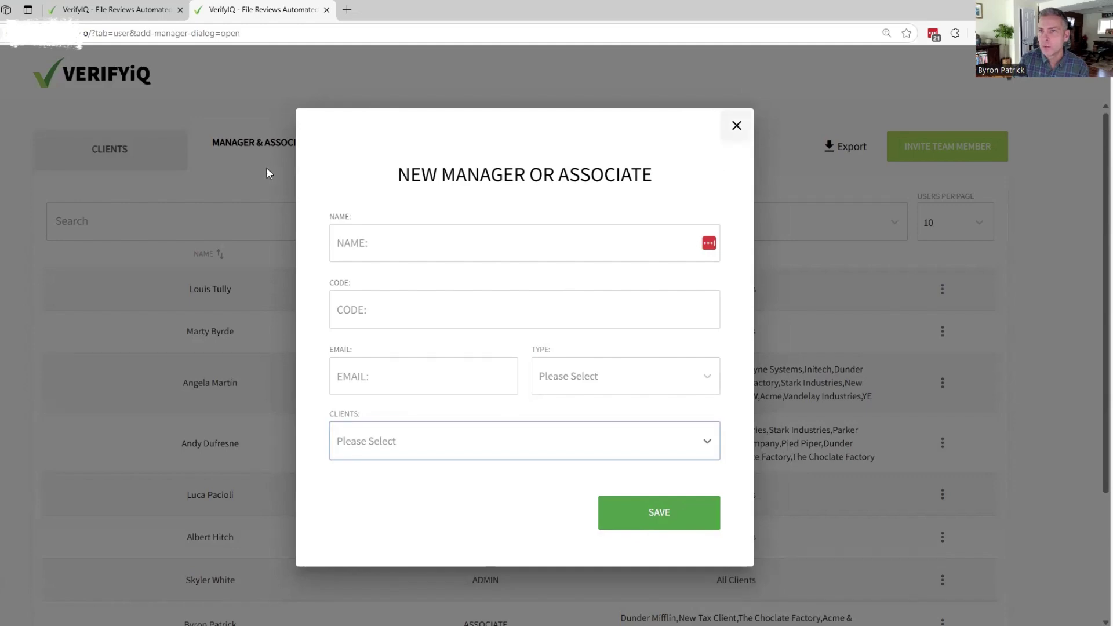
click(133, 176)
click(974, 289)
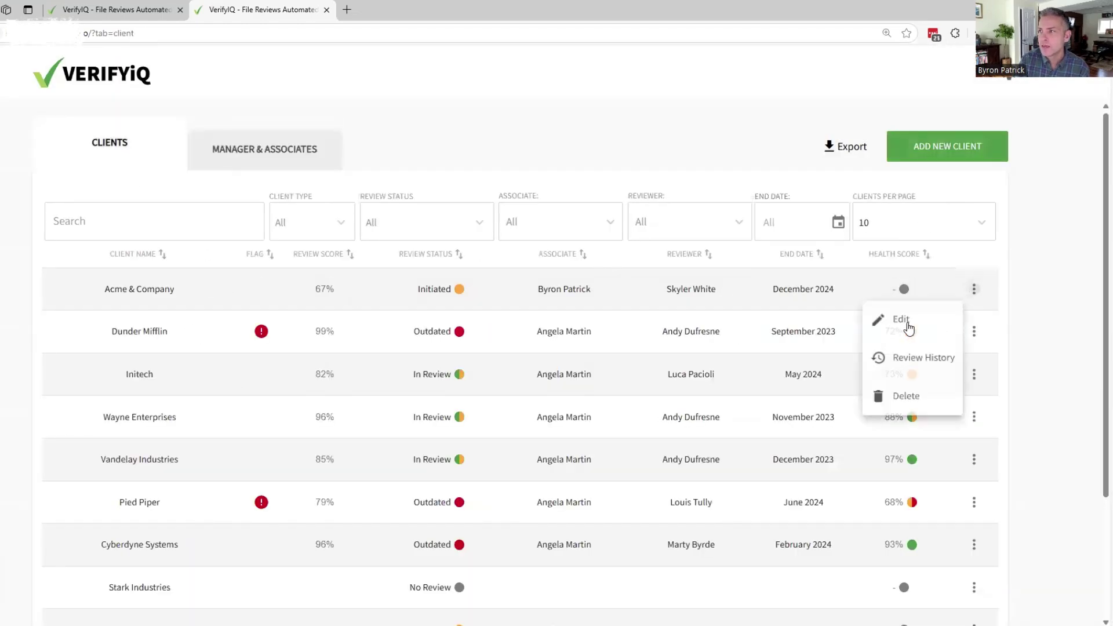
click(907, 322)
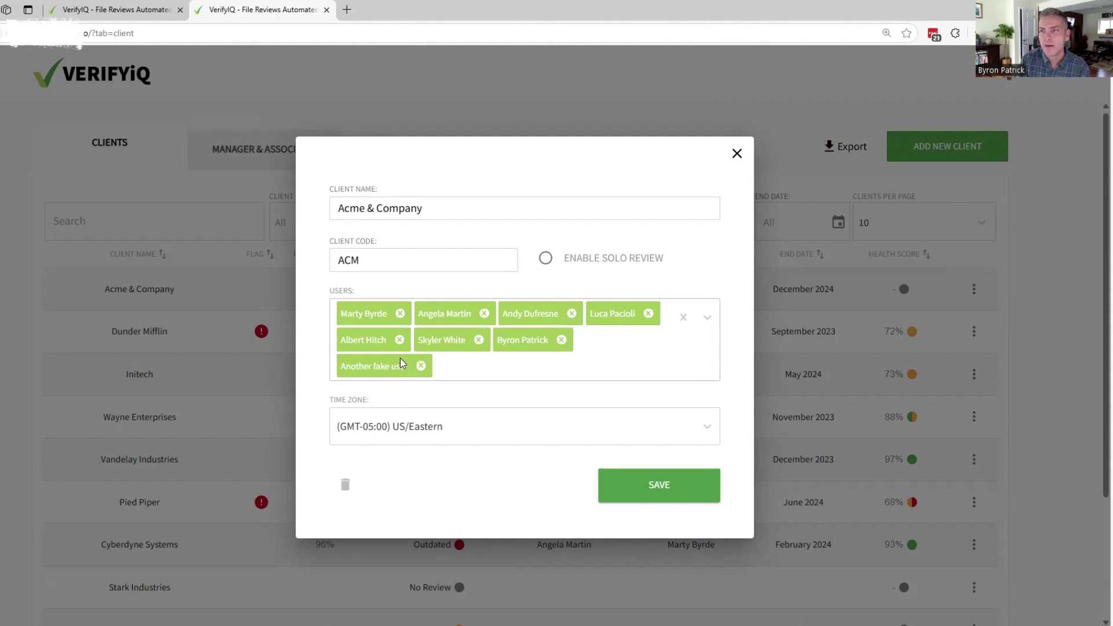
Step: Return to the new version, view the admin team member's user type and client assignments, and close the record
click(122, 10)
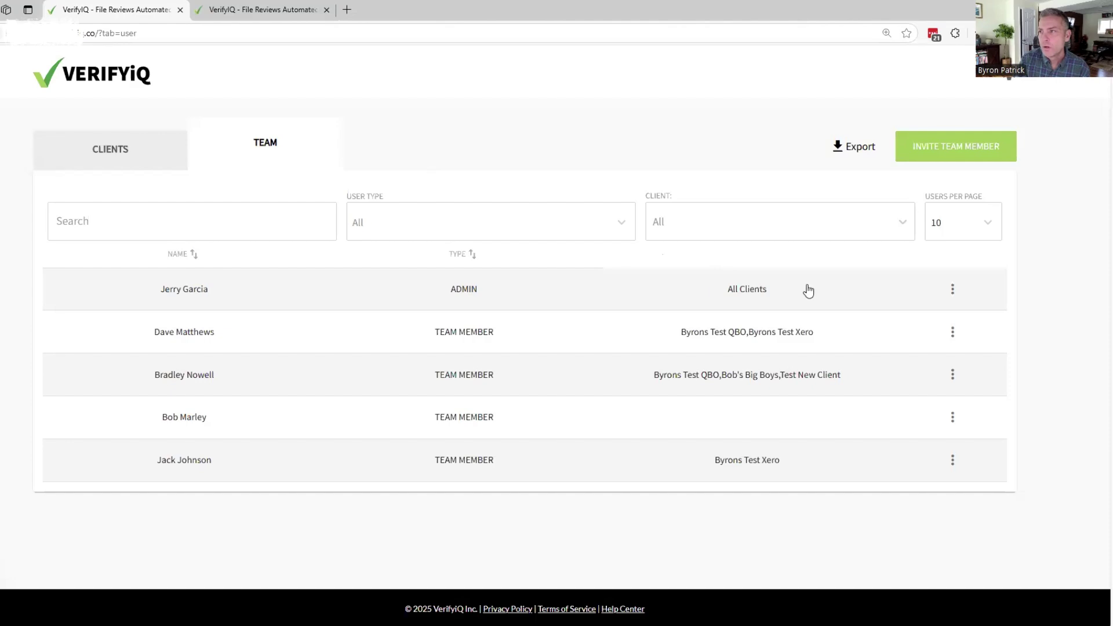
click(952, 289)
click(914, 319)
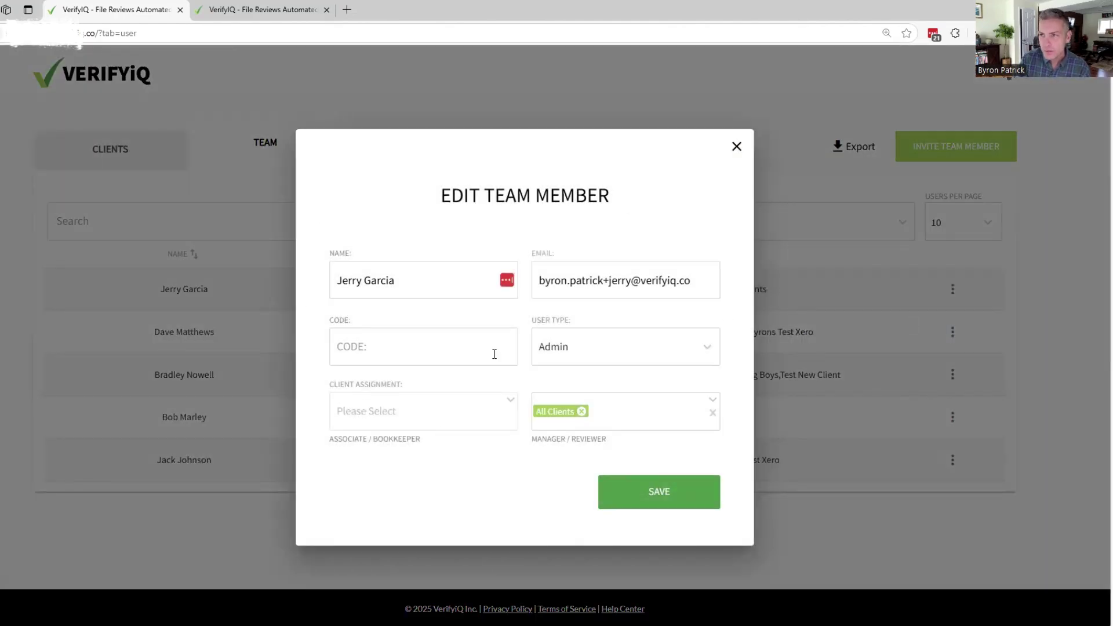
click(736, 146)
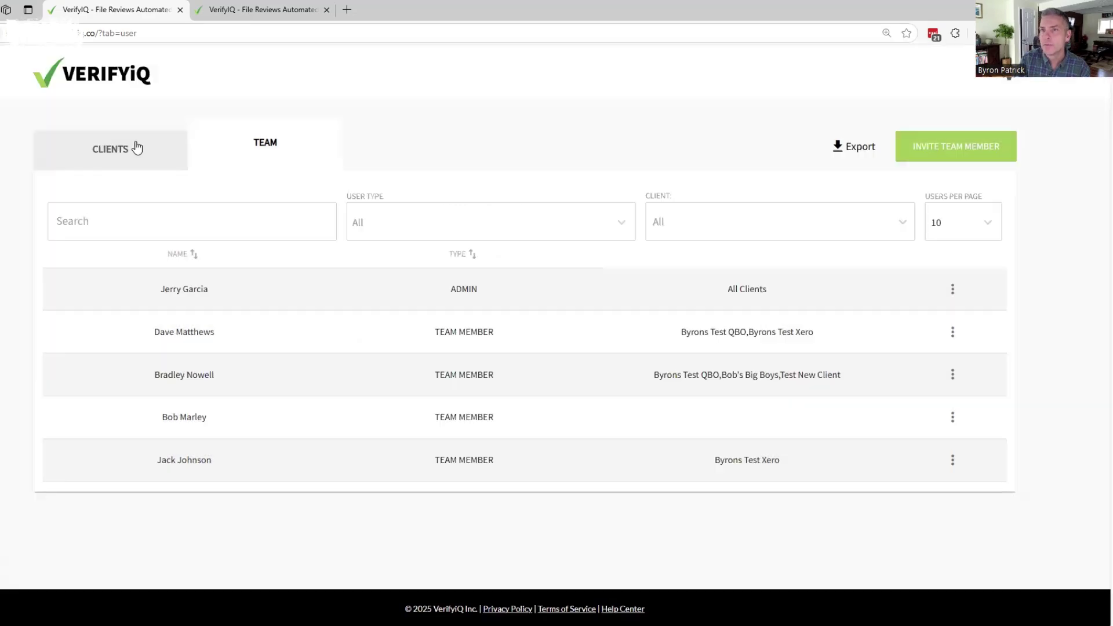
Step: Open the QBO test client's details, examine the users under associate/bookkeeper and manager/reviewer, and close the details without saving
click(110, 149)
click(982, 289)
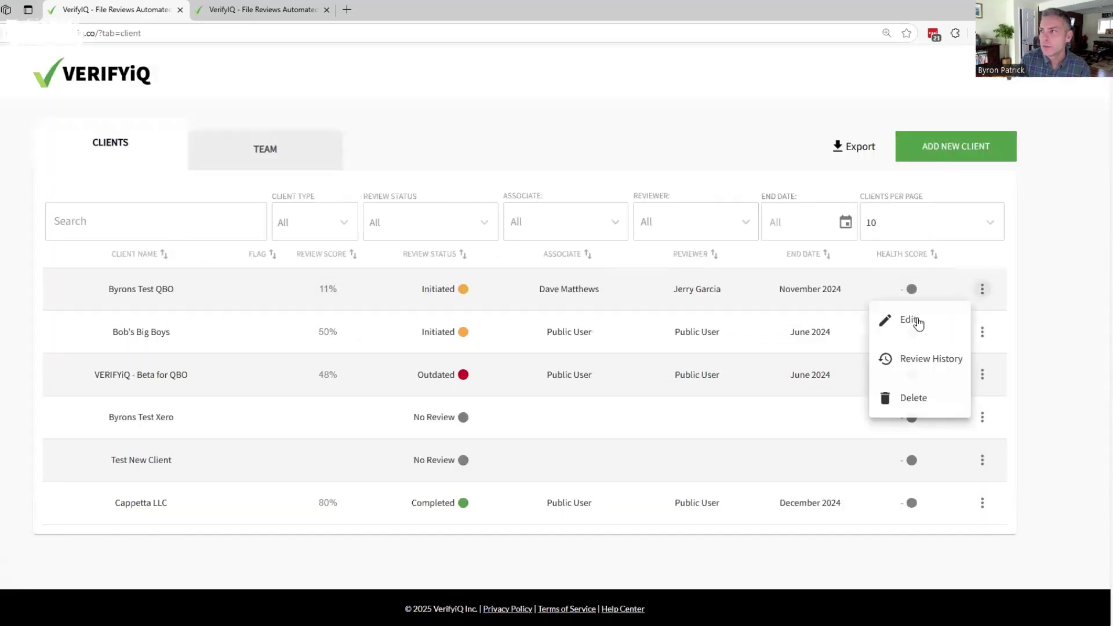
click(913, 319)
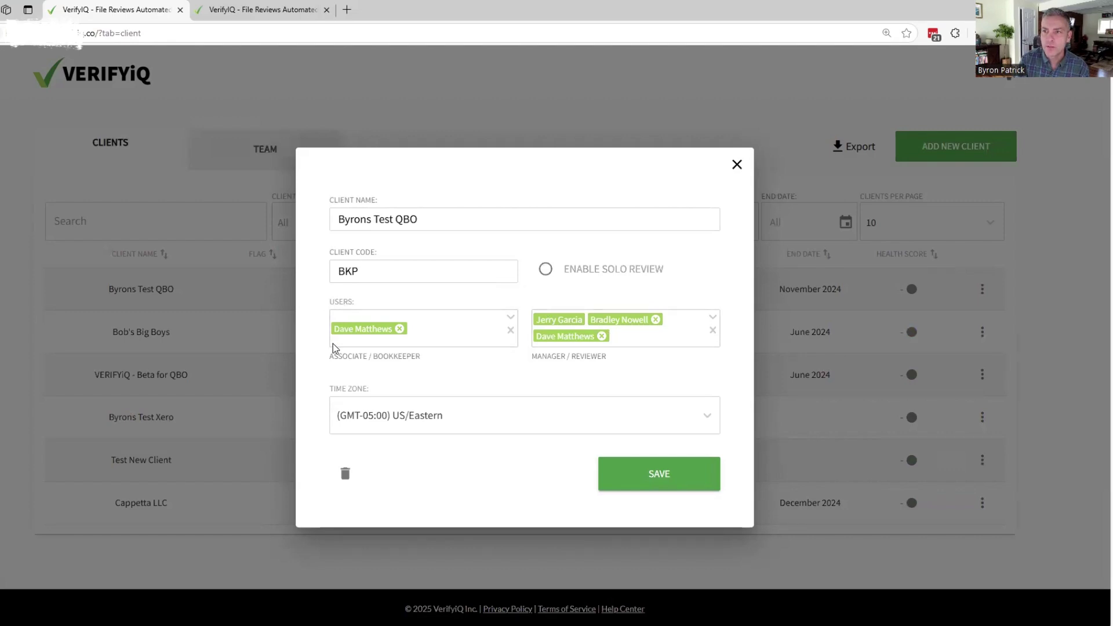
drag(331, 358, 433, 363)
click(553, 355)
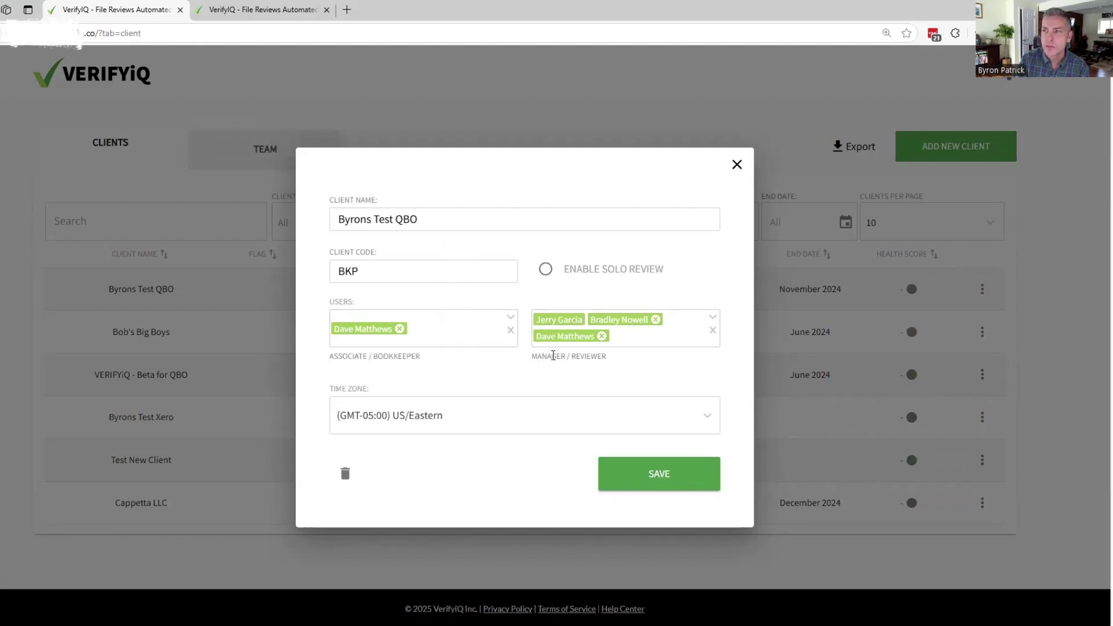
triple_click(553, 356)
click(517, 375)
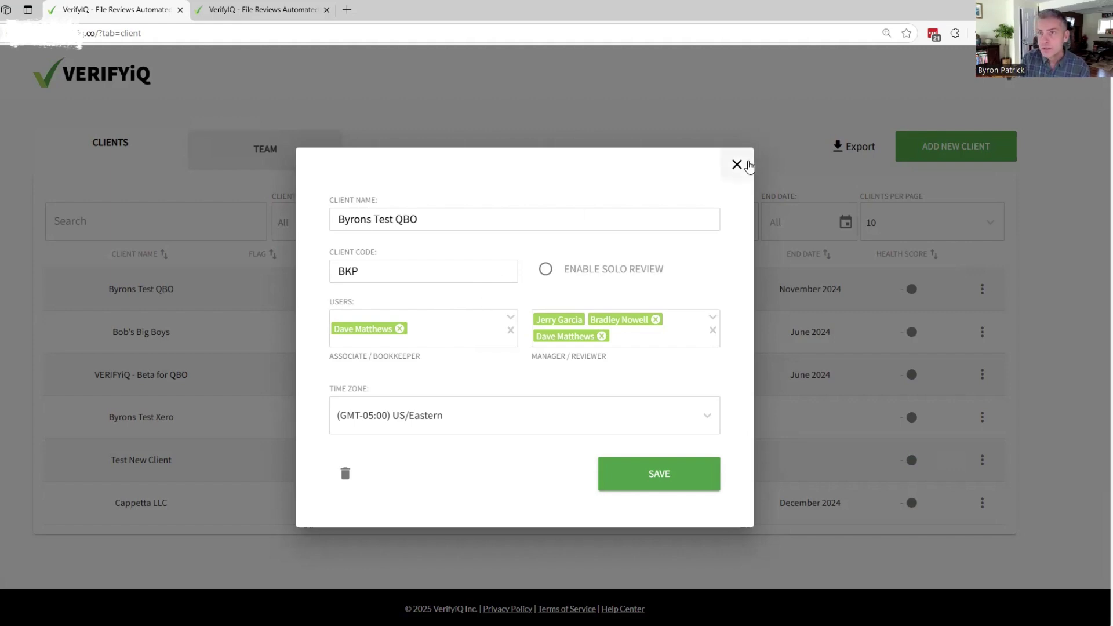
click(737, 165)
Step: Try a new team member invitation with the user type Team Member, review its client assignment fields, and close it without saving
click(279, 165)
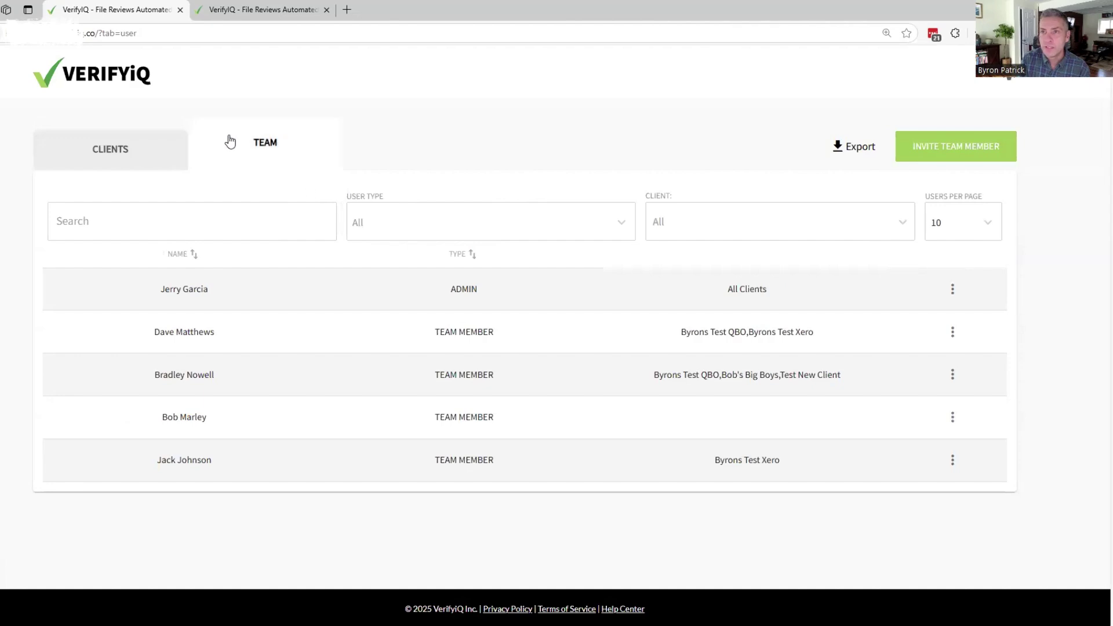
click(945, 150)
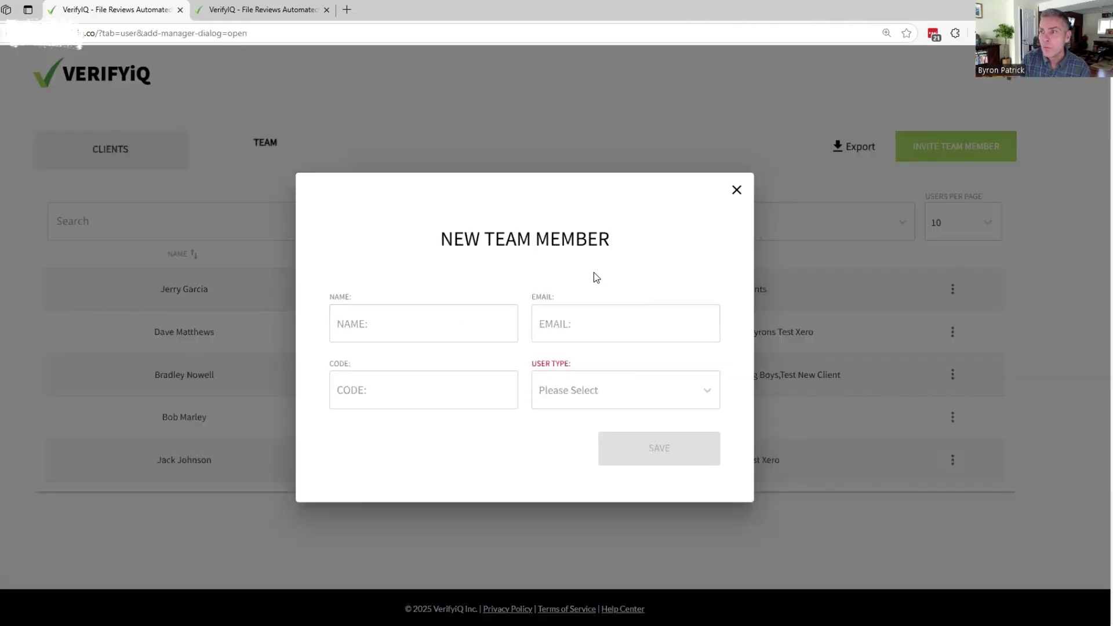
click(595, 391)
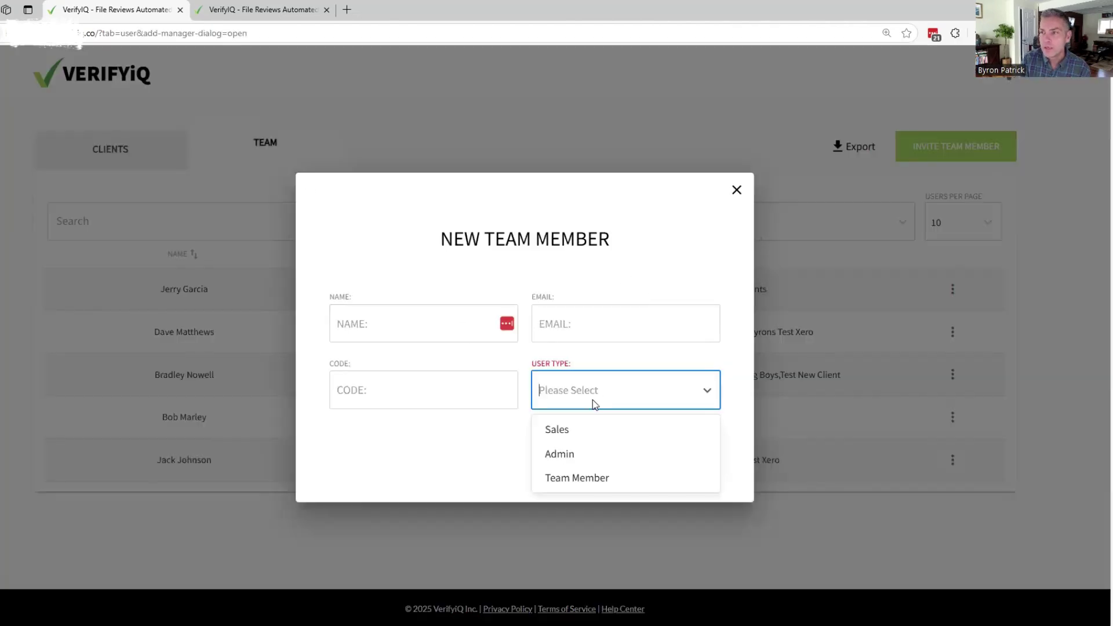
click(578, 478)
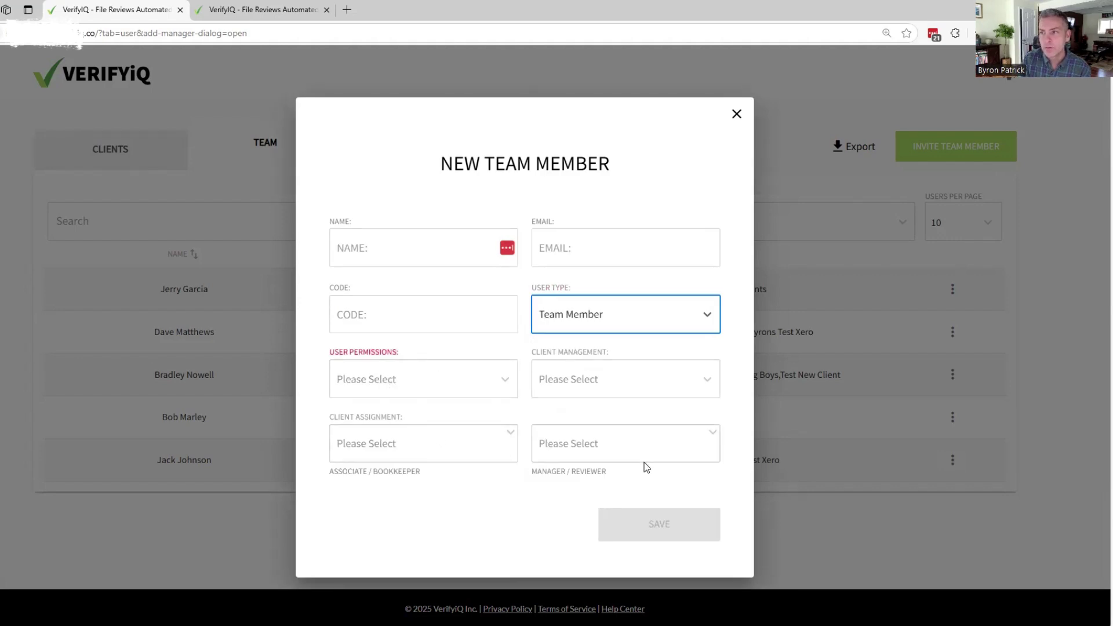
click(737, 113)
Step: Reopen the QBO test client's details from the client list to review its user assignments by role
click(128, 161)
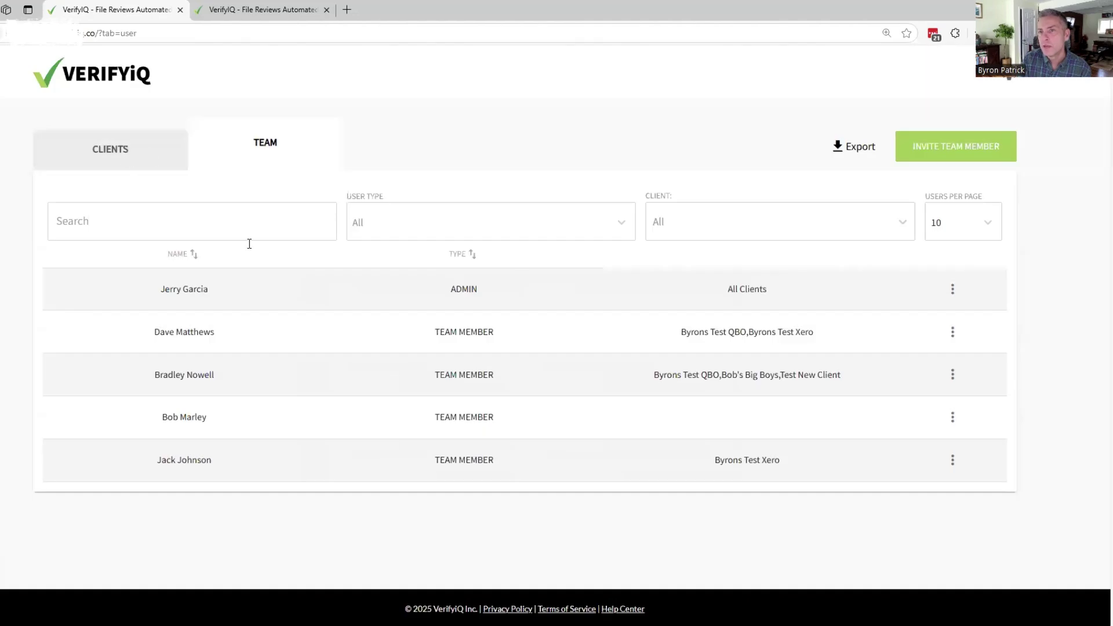
click(982, 289)
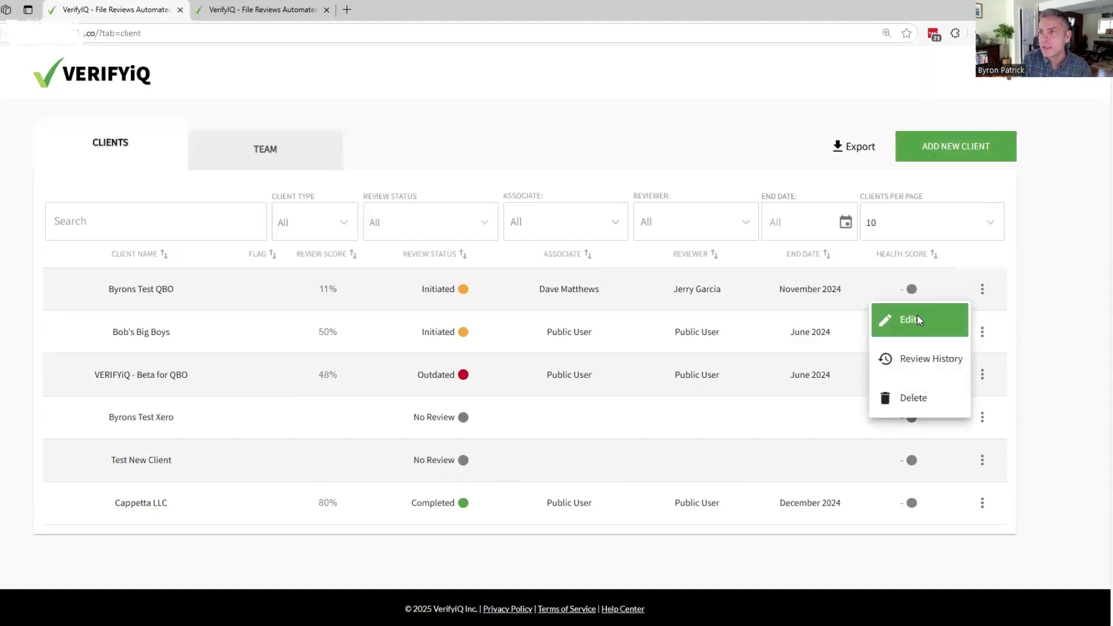
click(917, 320)
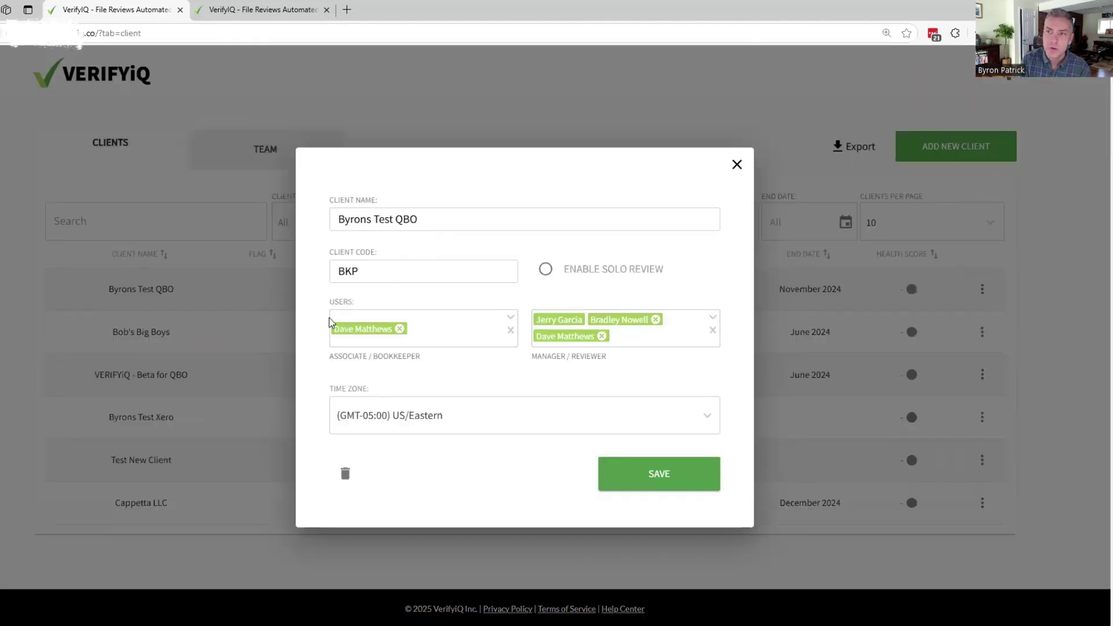